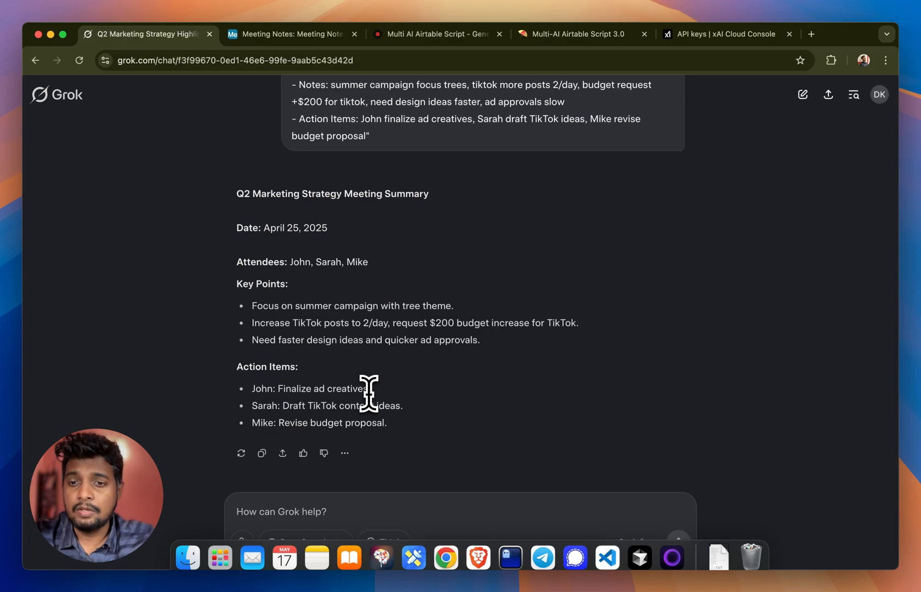
Step: Review the Grok meeting summary, the Meeting Notes base in Airtable and the Multi-AI Airtable Script product page
{"action": "scroll", "coordinate": [367, 390], "scroll_direction": "up", "scroll_amount": 3}
{"action": "left_click", "coordinate": [305, 34]}
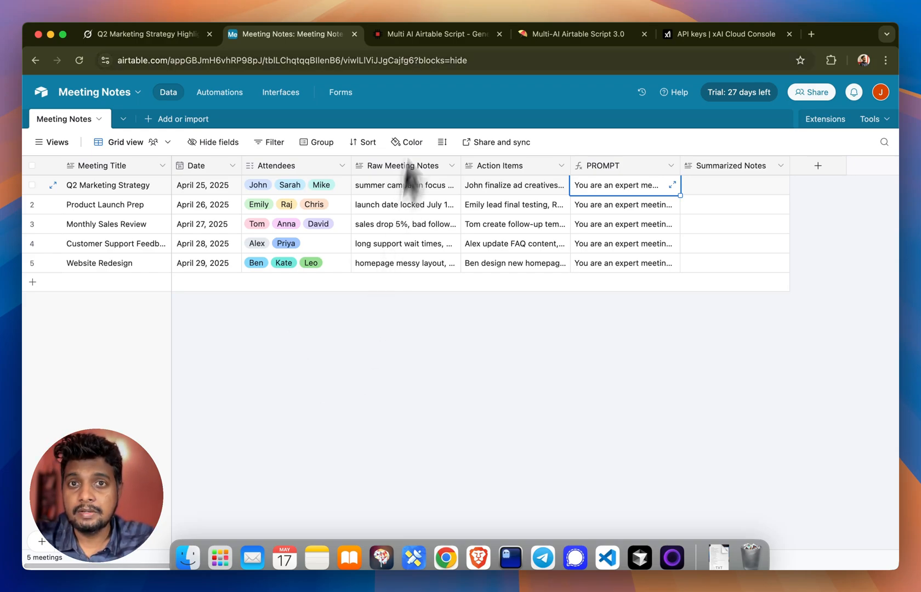
{"action": "left_click", "coordinate": [433, 35]}
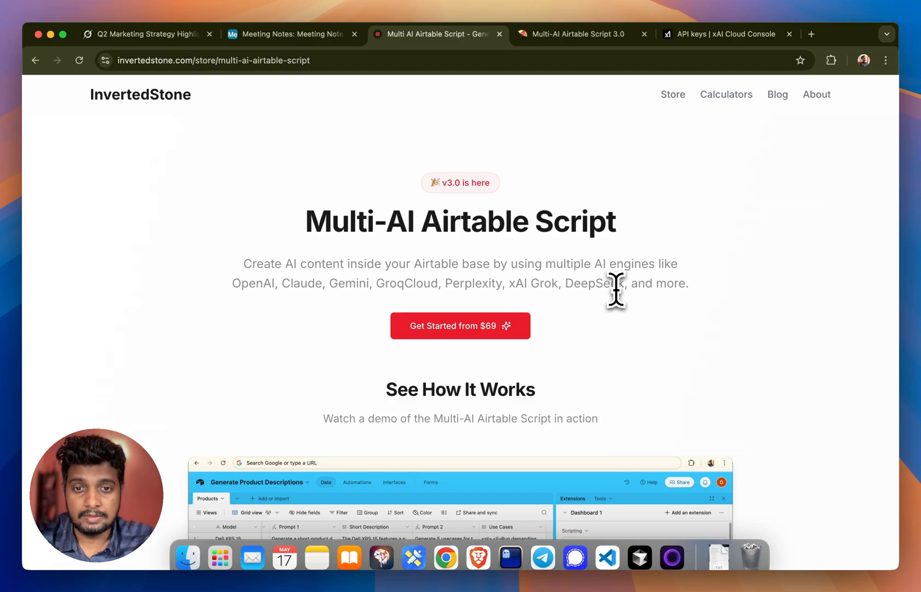
Step: In the Multi-AI Airtable Script 3.0 guide in Notion, open the xAI Grok page and copy its script code
{"action": "left_click", "coordinate": [572, 39]}
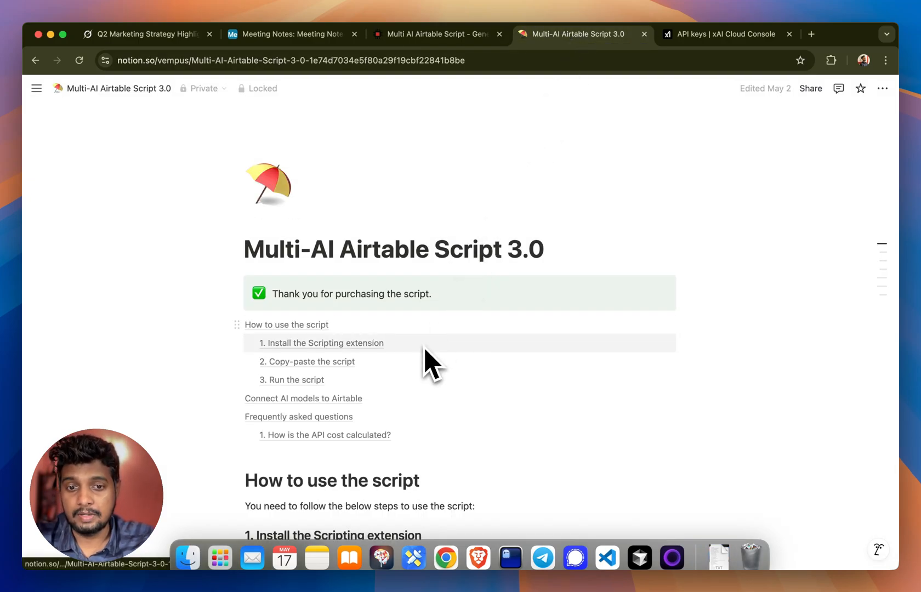
{"action": "scroll", "coordinate": [432, 364], "scroll_direction": "down", "scroll_amount": 15}
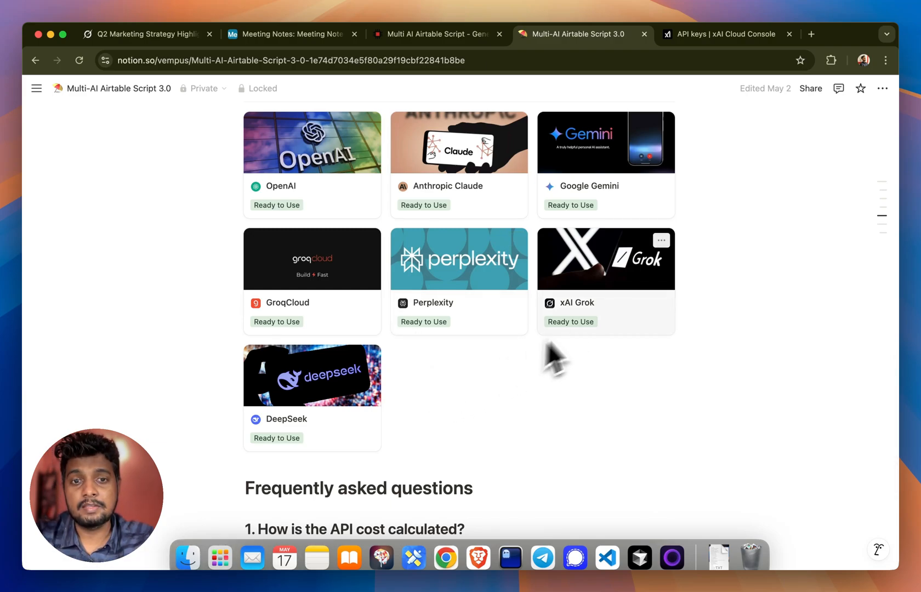
{"action": "left_click", "coordinate": [596, 291]}
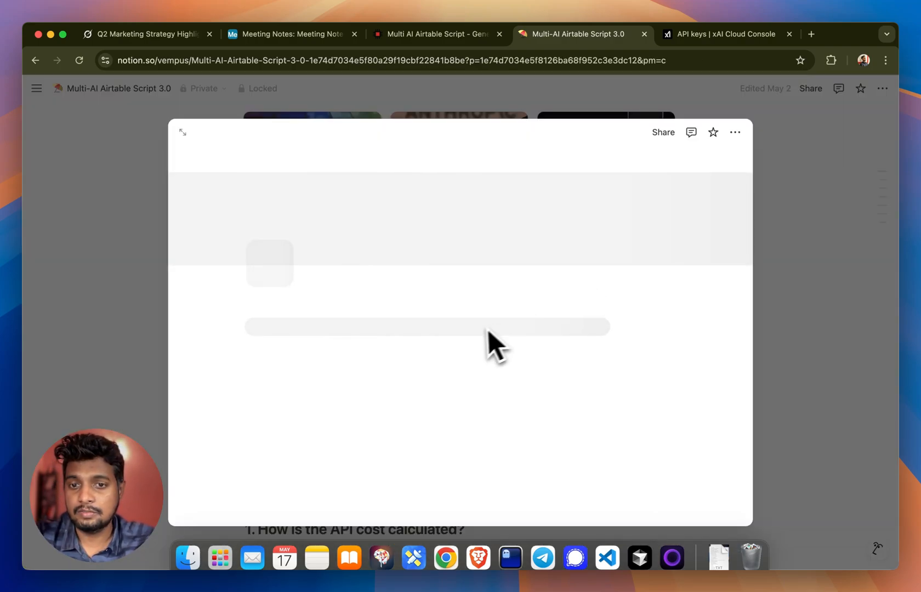
{"action": "scroll", "coordinate": [477, 346], "scroll_direction": "down", "scroll_amount": 15}
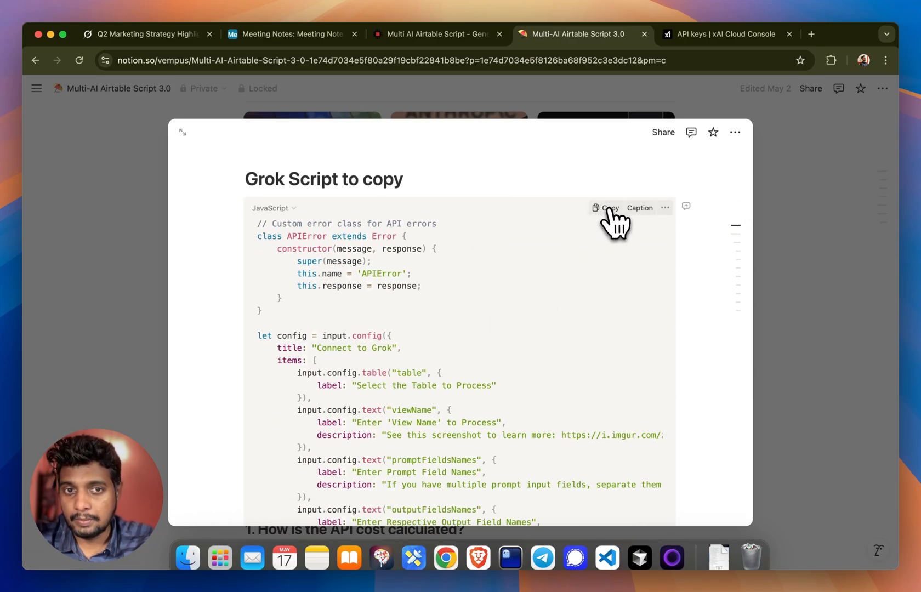
{"action": "left_click", "coordinate": [609, 210]}
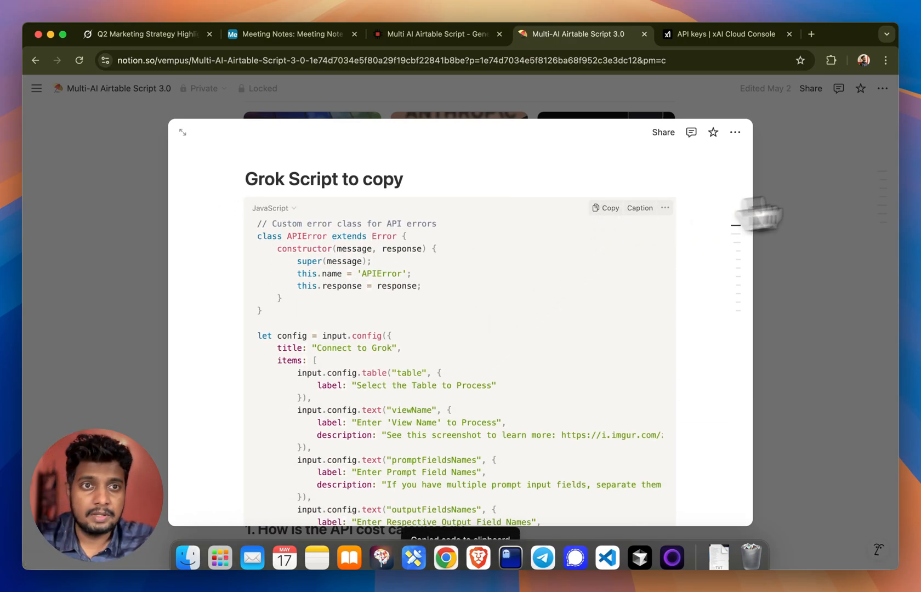
Step: Switch to the Meeting Notes base in Airtable, add the Scripting extension and dismiss its welcome dialog
{"action": "left_click", "coordinate": [286, 34]}
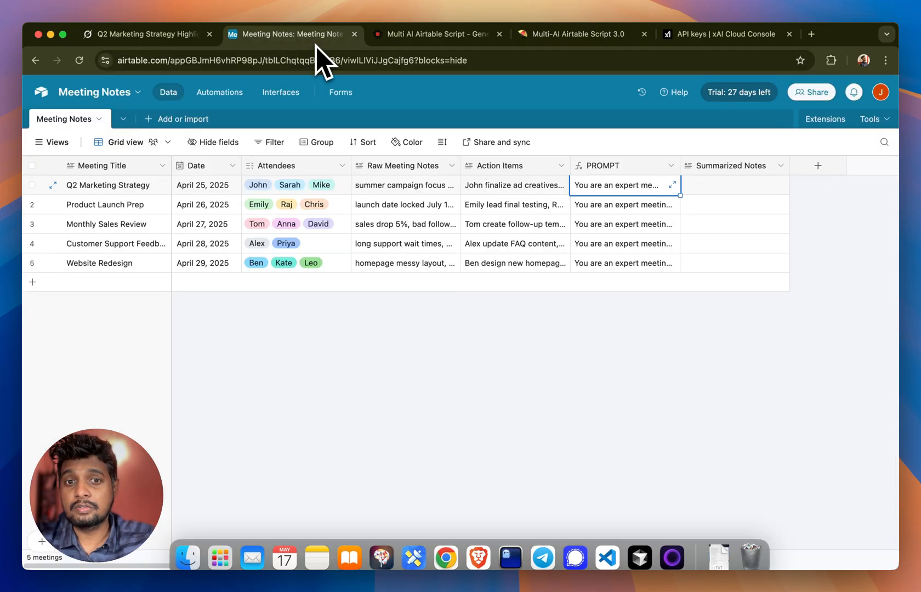
{"action": "scroll", "coordinate": [462, 367], "scroll_direction": "right", "scroll_amount": 5}
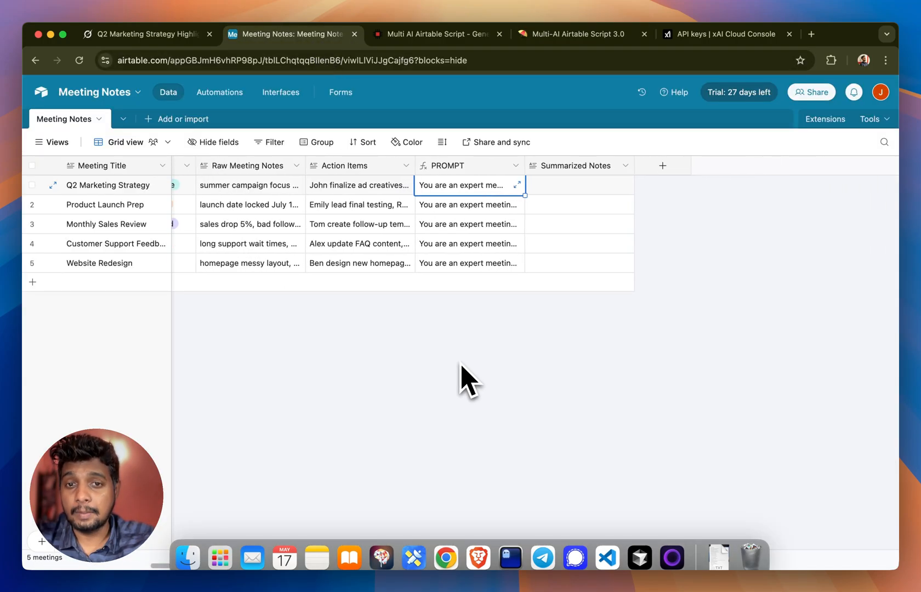
{"action": "left_click", "coordinate": [826, 120]}
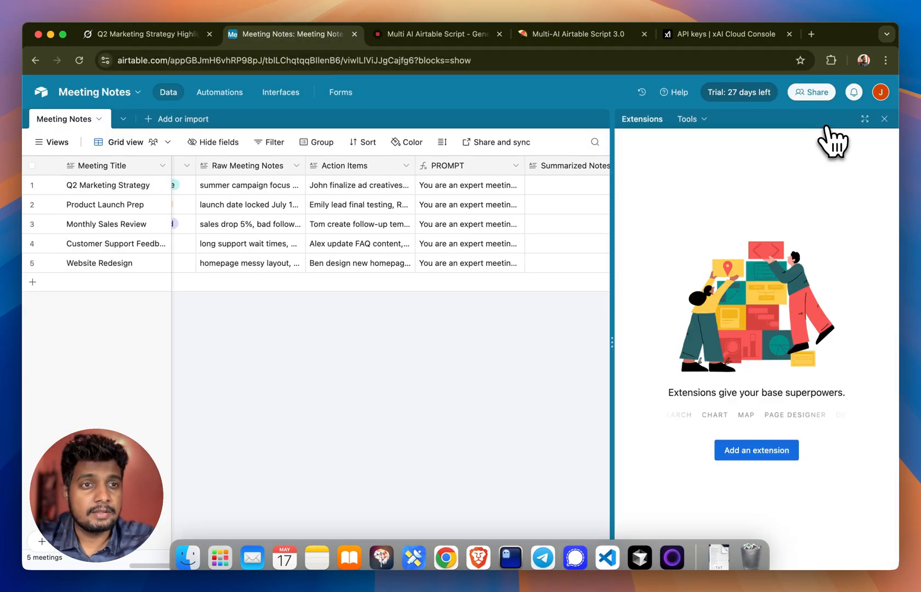
{"action": "left_click", "coordinate": [761, 450]}
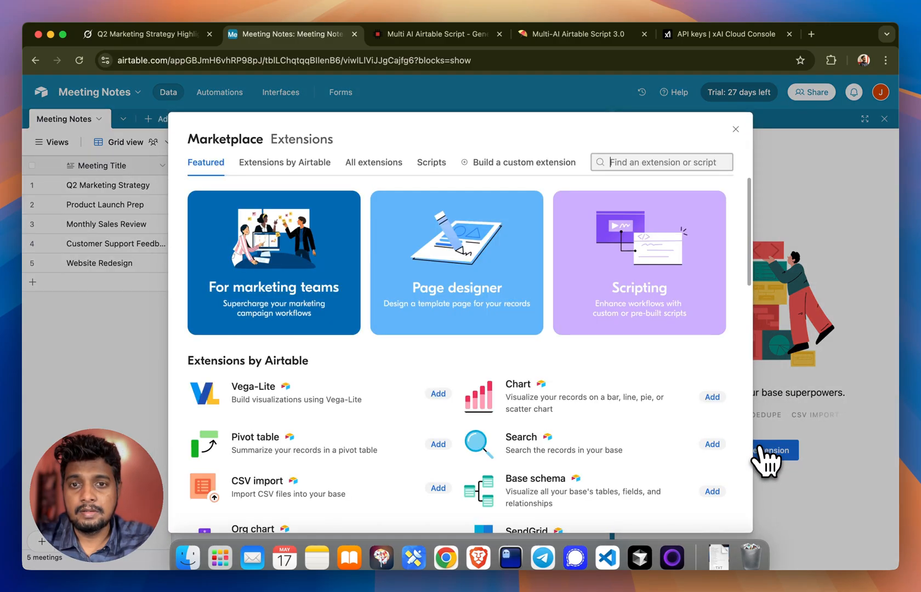
{"action": "left_click", "coordinate": [644, 291]}
{"action": "left_click", "coordinate": [681, 168]}
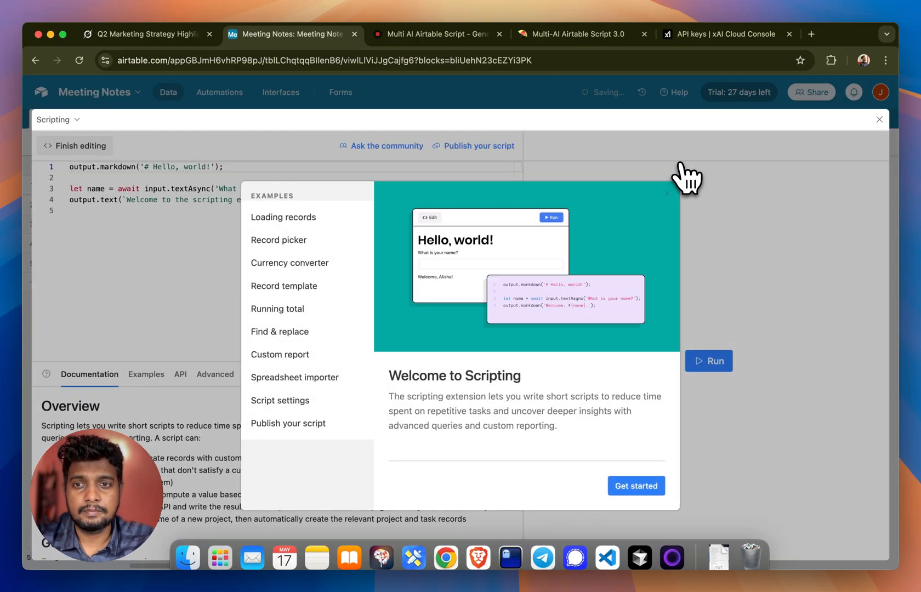
{"action": "left_click", "coordinate": [668, 195]}
Step: Replace the default code in the script editor with the copied Grok script
{"action": "left_click", "coordinate": [319, 300]}
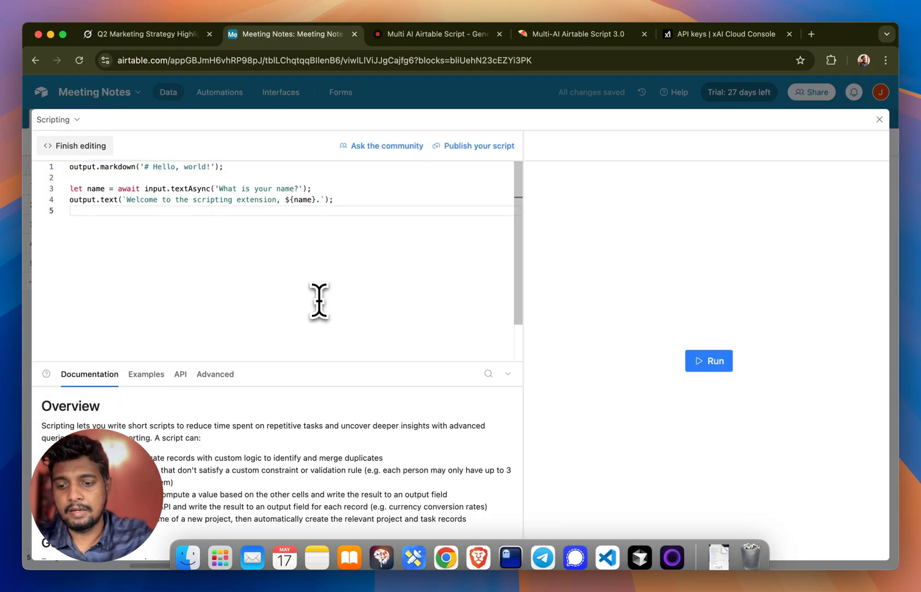
{"action": "key", "text": "super+a"}
{"action": "key", "text": "BackSpace"}
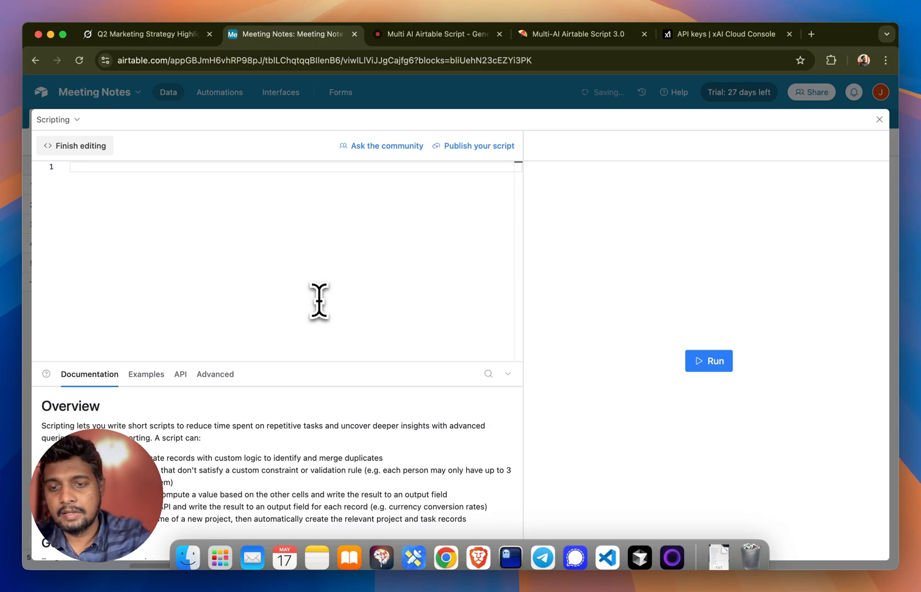
{"action": "key", "text": "super+v"}
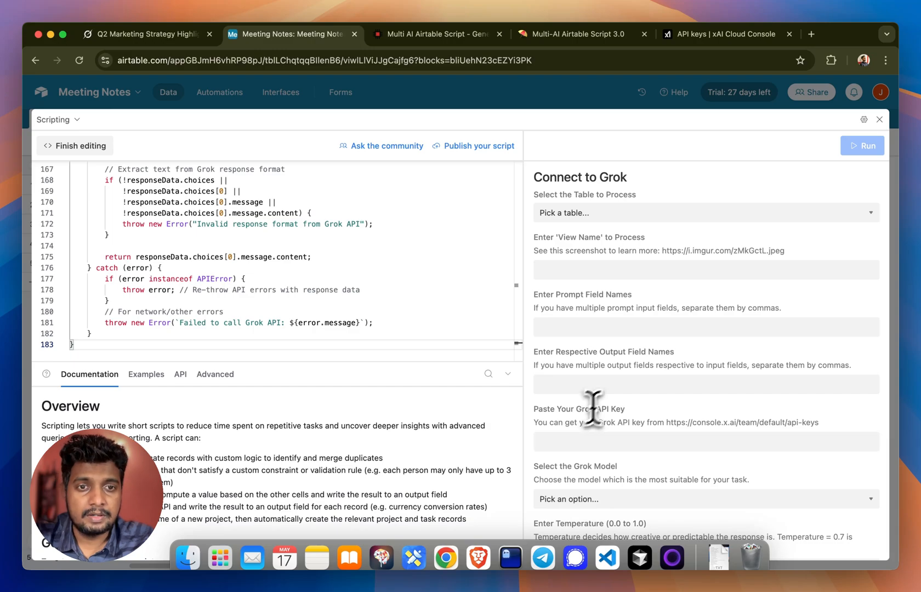
Step: Close the expanded editor, finish editing the script and enlarge the extension downward to fit more of its settings form
{"action": "left_click", "coordinate": [880, 120]}
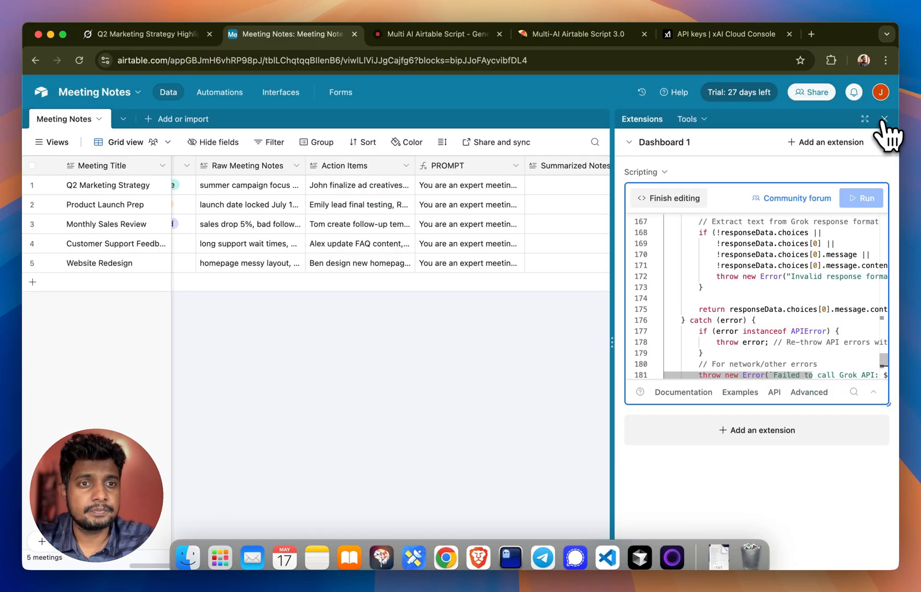
{"action": "left_click", "coordinate": [682, 201]}
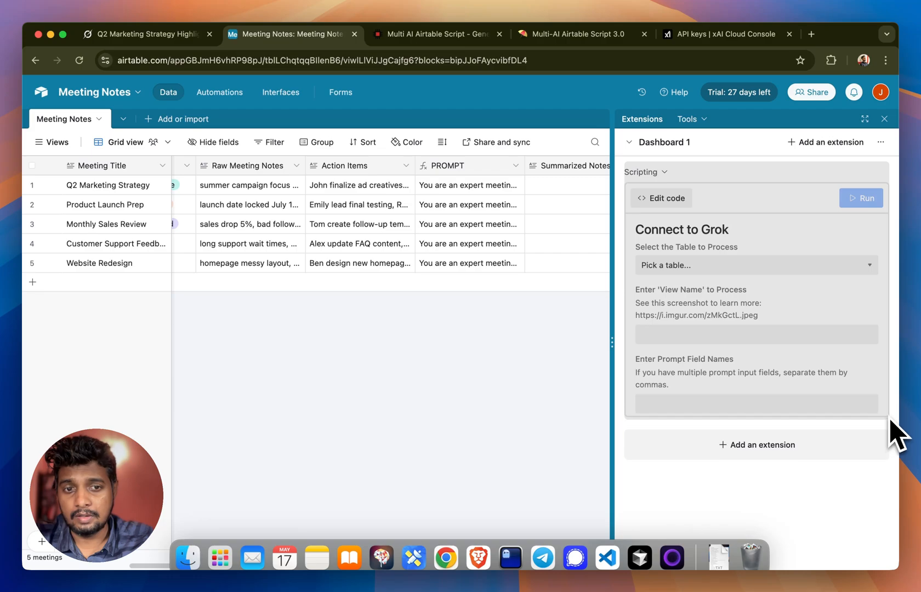
{"action": "left_click_drag", "start_coordinate": [889, 415], "coordinate": [888, 557]}
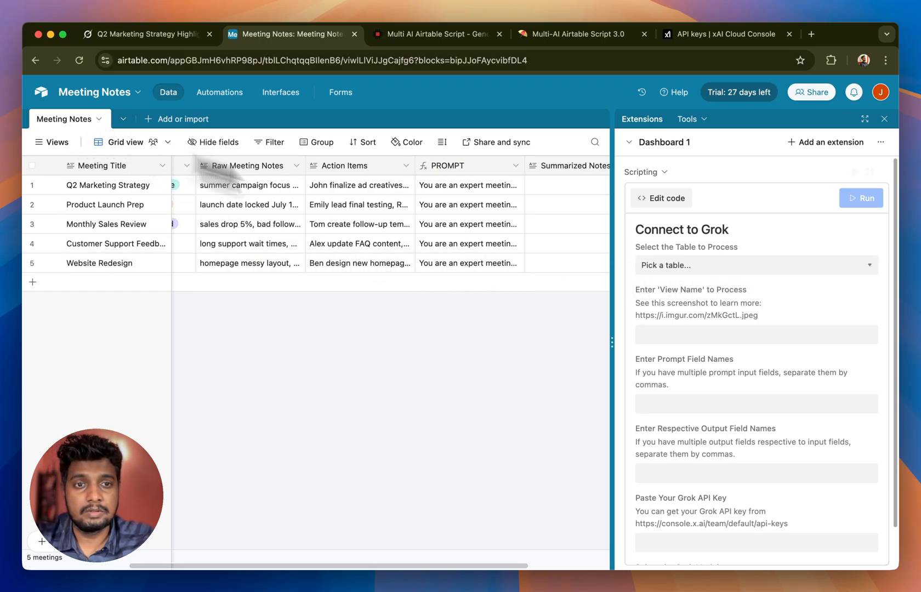
Step: Choose Meeting Notes as the table to process and enter Grid view as the view name
{"action": "left_click", "coordinate": [676, 265]}
{"action": "left_click", "coordinate": [683, 280]}
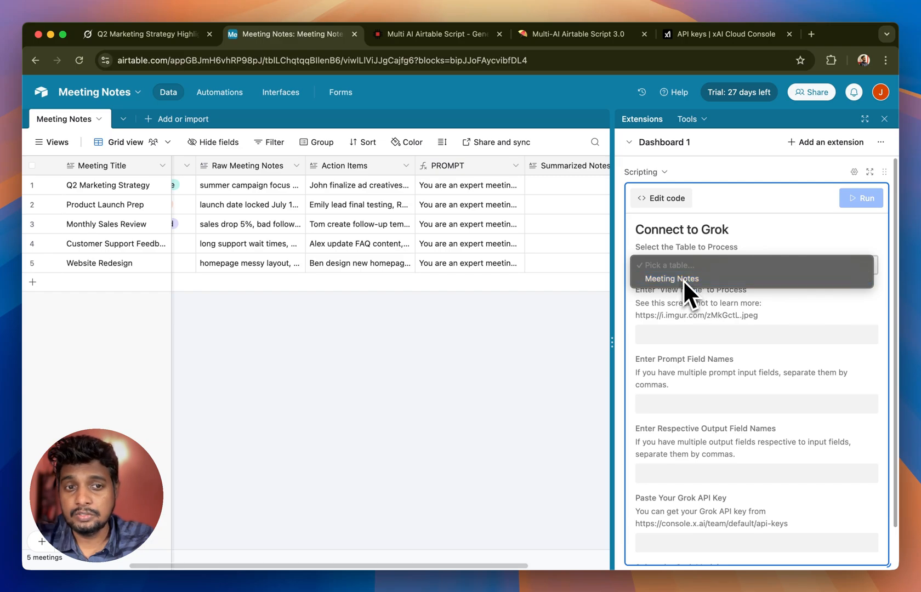
{"action": "scroll", "coordinate": [685, 282], "scroll_direction": "down", "scroll_amount": 1}
{"action": "left_click", "coordinate": [685, 283]}
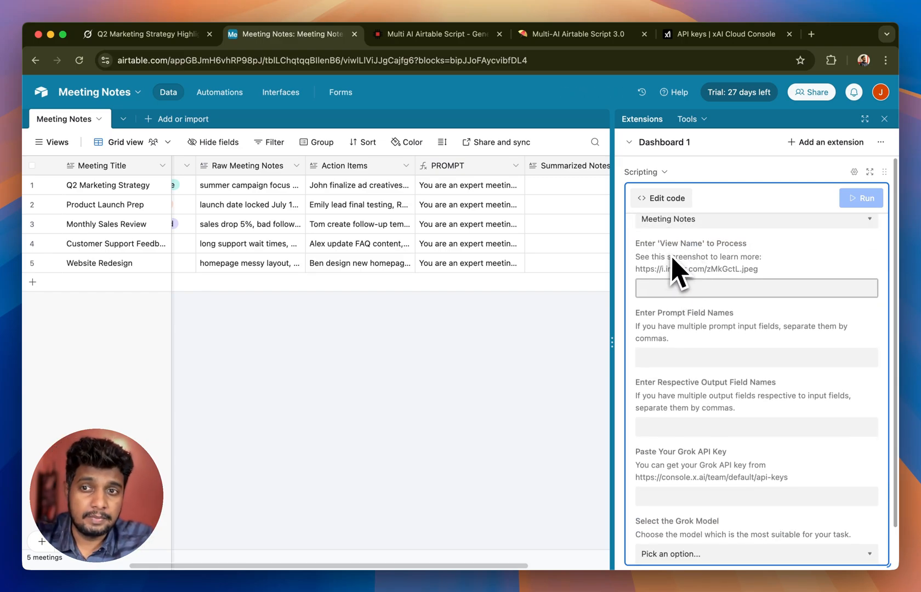
{"action": "mouse_move", "coordinate": [62, 153]}
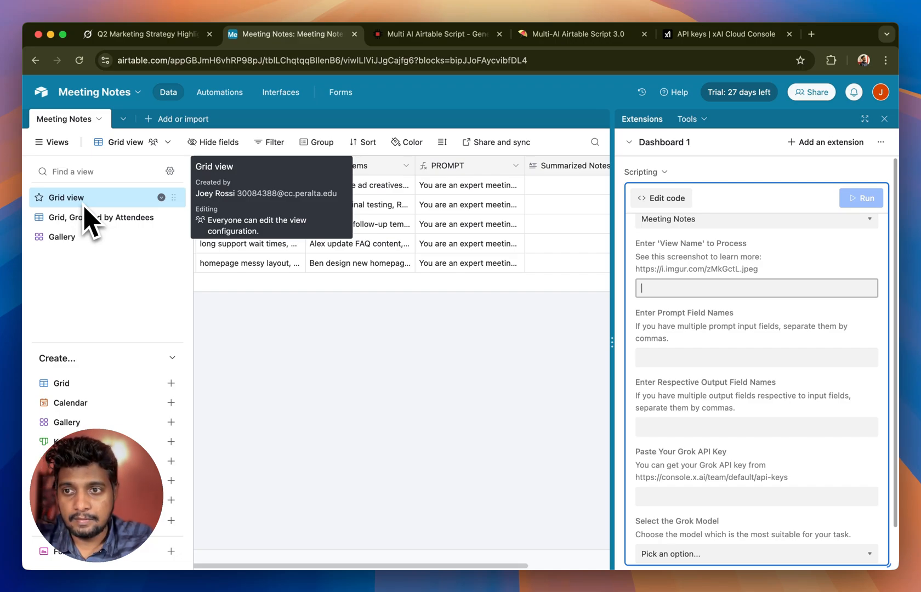
{"action": "type", "text": "Grid view"}
{"action": "scroll", "coordinate": [625, 334], "scroll_direction": "down", "scroll_amount": 3}
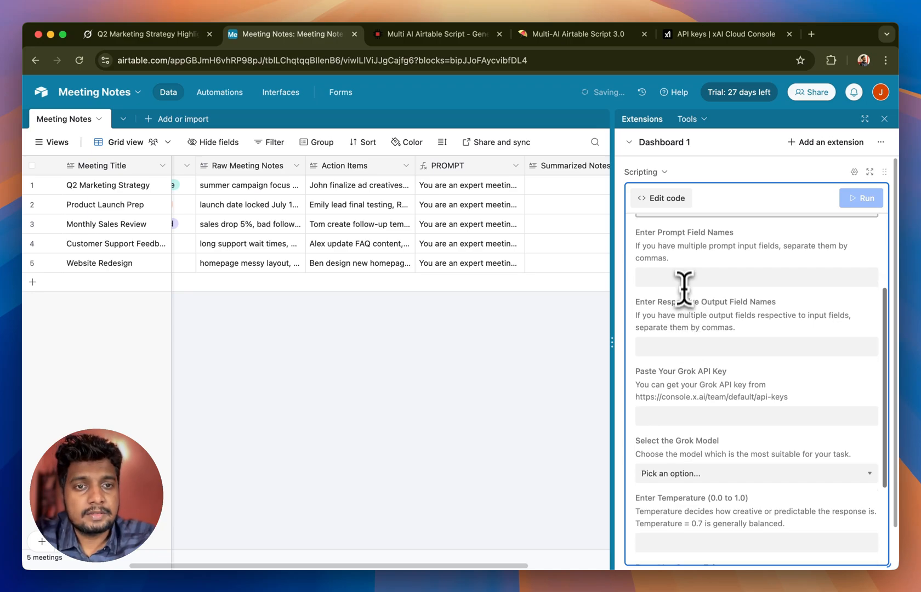
{"action": "left_click", "coordinate": [685, 279]}
{"action": "scroll", "coordinate": [684, 280], "scroll_direction": "up", "scroll_amount": 2}
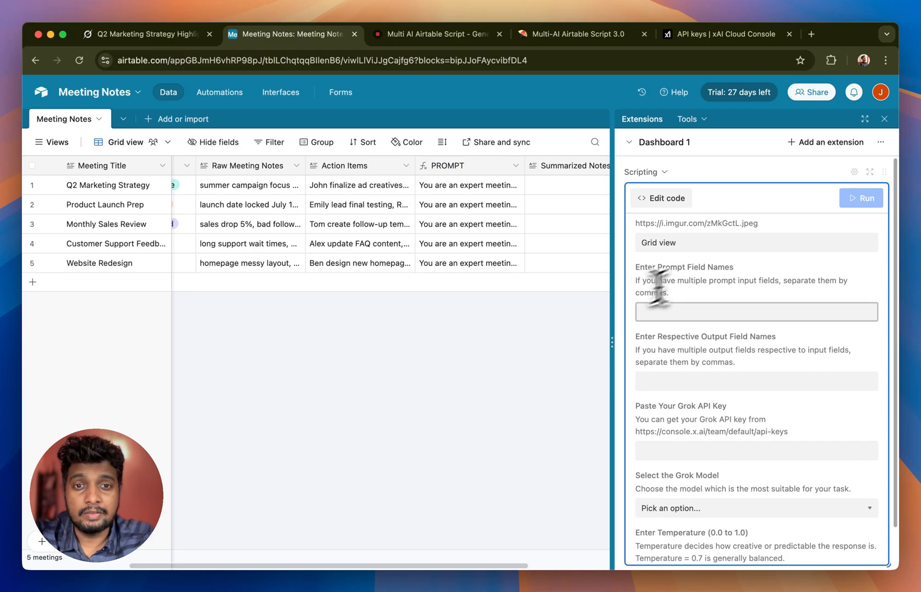
Step: Open the PROMPT field's configuration, enlarge the formula editor, examine its instructions and field references, and save it without edits
{"action": "scroll", "coordinate": [579, 315], "scroll_direction": "right", "scroll_amount": 2}
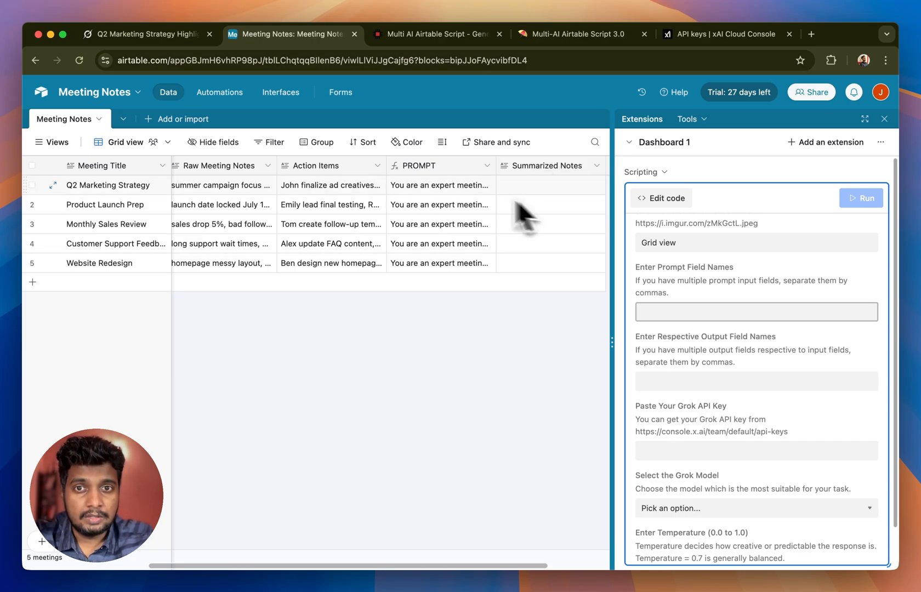
{"action": "double_click", "coordinate": [421, 171]}
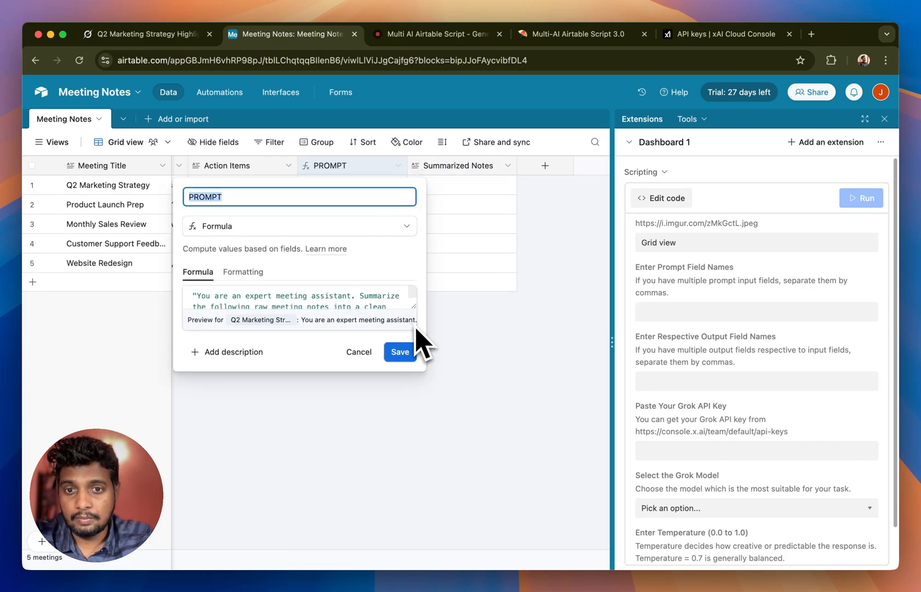
{"action": "left_click_drag", "start_coordinate": [415, 305], "coordinate": [451, 467]}
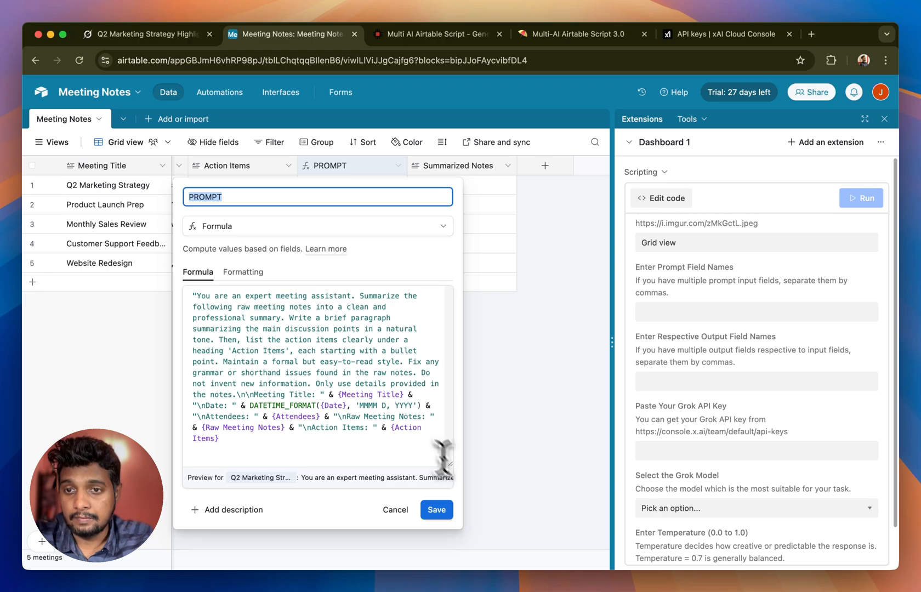
{"action": "left_click_drag", "start_coordinate": [197, 295], "coordinate": [236, 401]}
{"action": "left_click", "coordinate": [236, 401]}
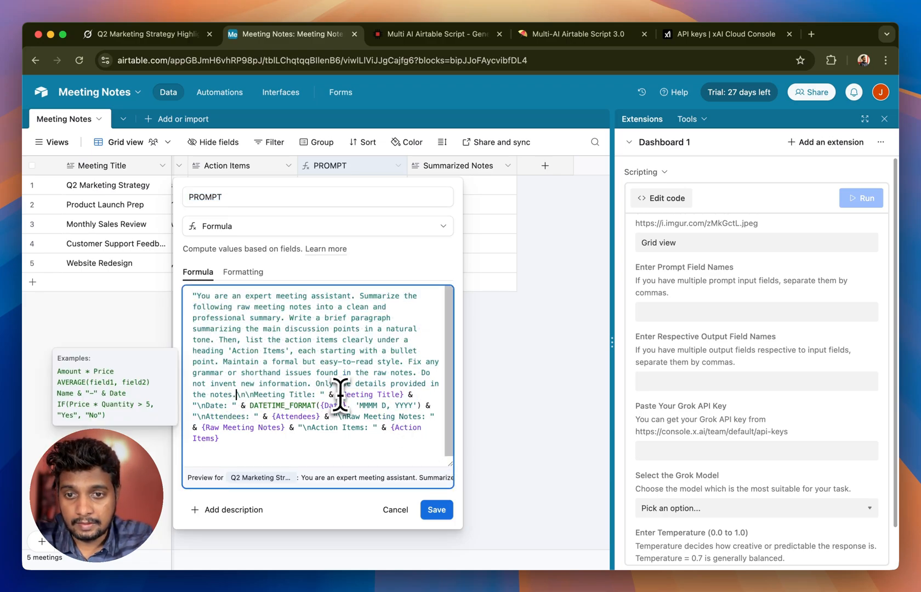
{"action": "left_click_drag", "start_coordinate": [339, 394], "coordinate": [405, 395]}
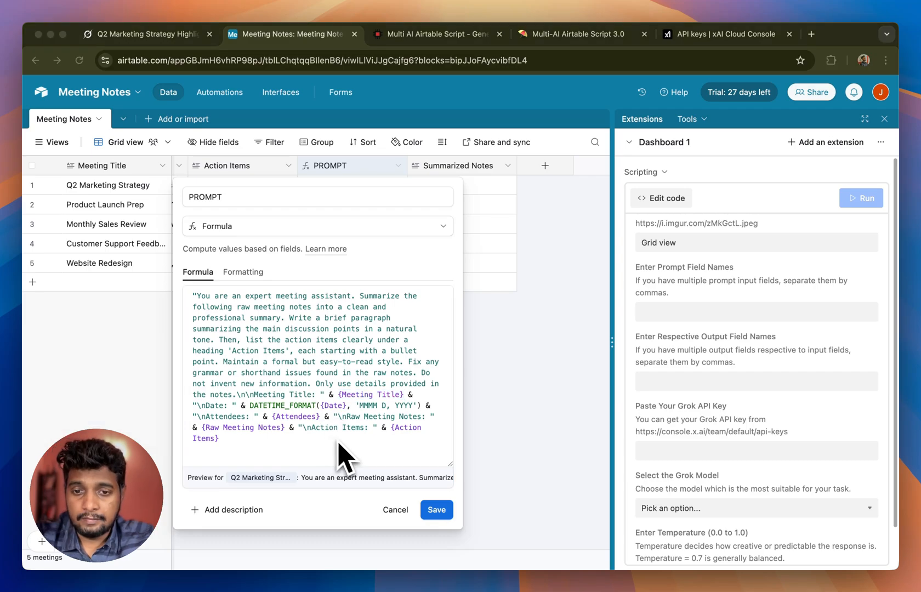
{"action": "left_click", "coordinate": [442, 511]}
{"action": "left_click", "coordinate": [436, 510]}
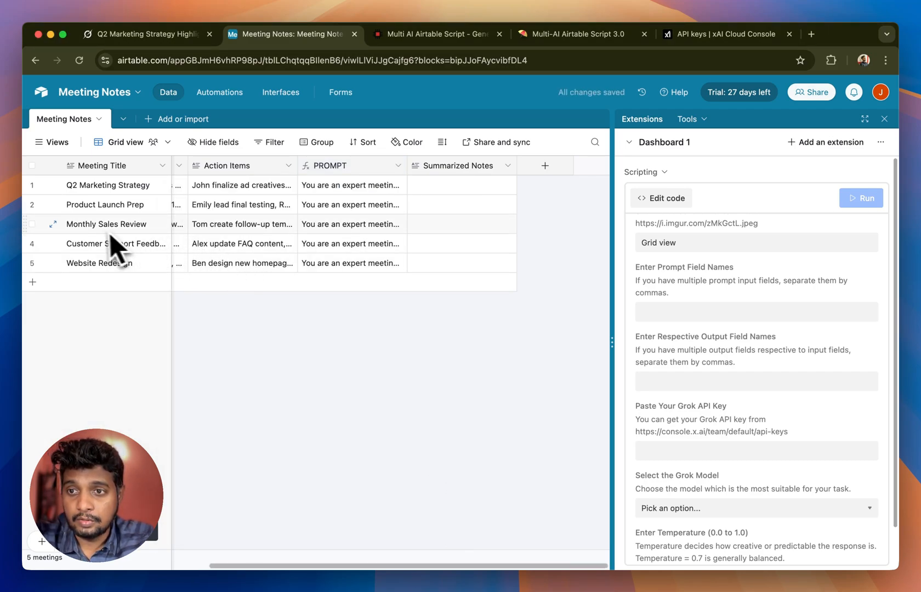
Step: Expand the PROMPT cell of the Monthly Sales Review record and check the meeting title inserted in it
{"action": "left_click", "coordinate": [84, 230]}
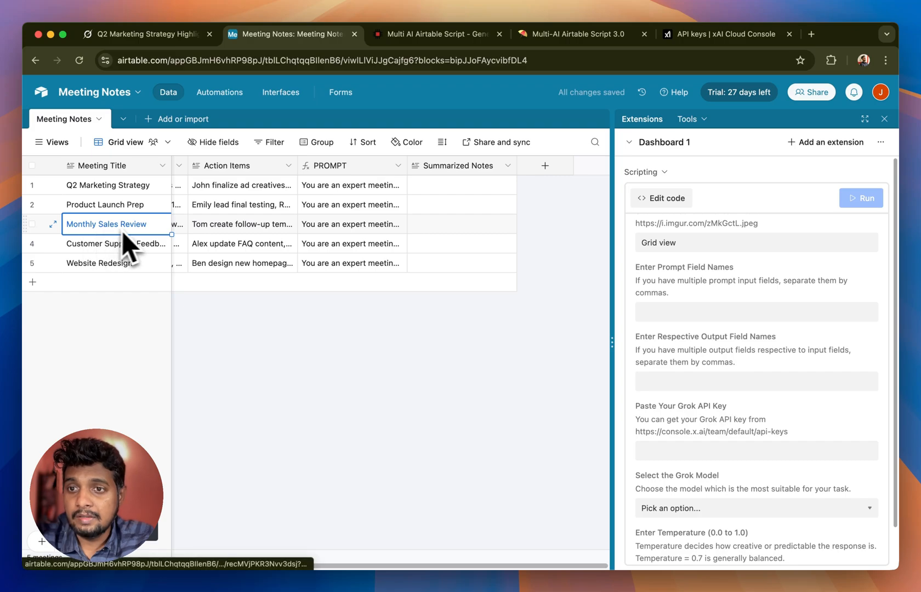
{"action": "left_click", "coordinate": [373, 226]}
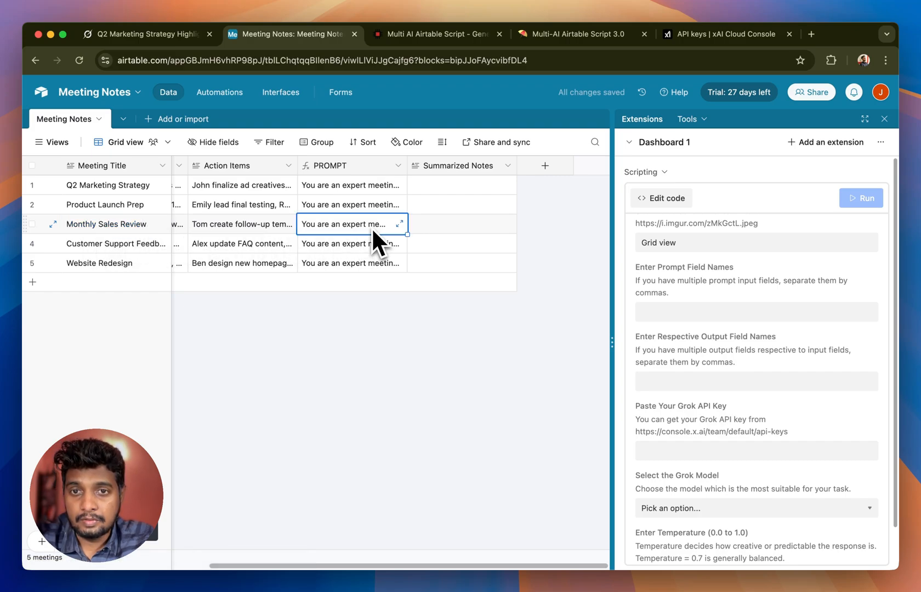
{"action": "left_click", "coordinate": [402, 225]}
{"action": "left_click_drag", "start_coordinate": [242, 293], "coordinate": [324, 294]}
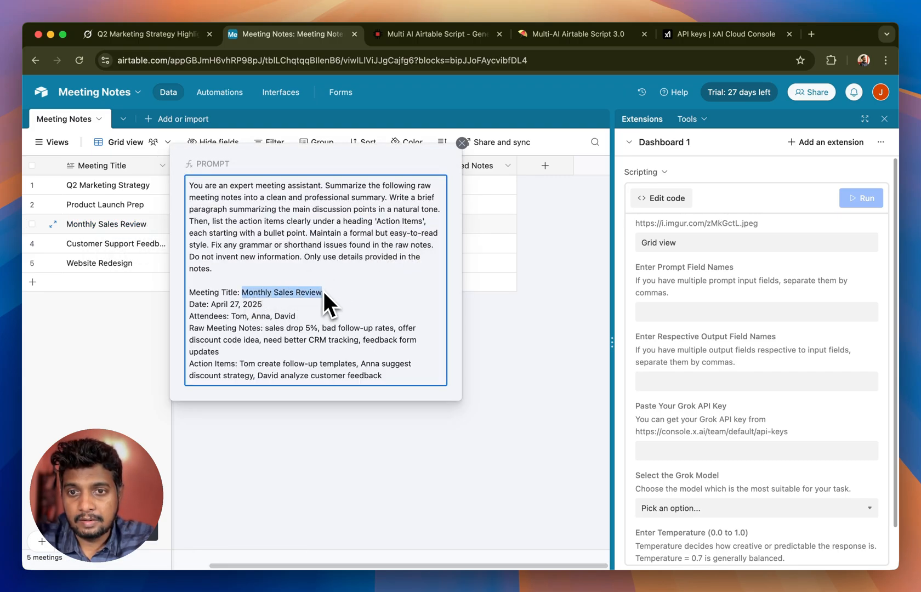
{"action": "key", "text": "Escape"}
Step: Expand the Website Redesign record and examine its meeting details and generated PROMPT text
{"action": "left_click", "coordinate": [109, 265]}
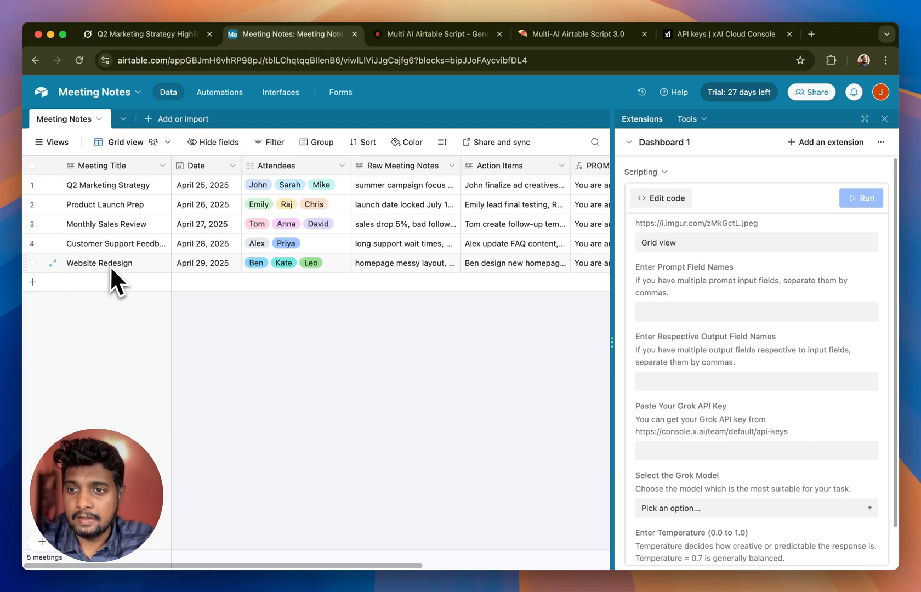
{"action": "left_click", "coordinate": [110, 266]}
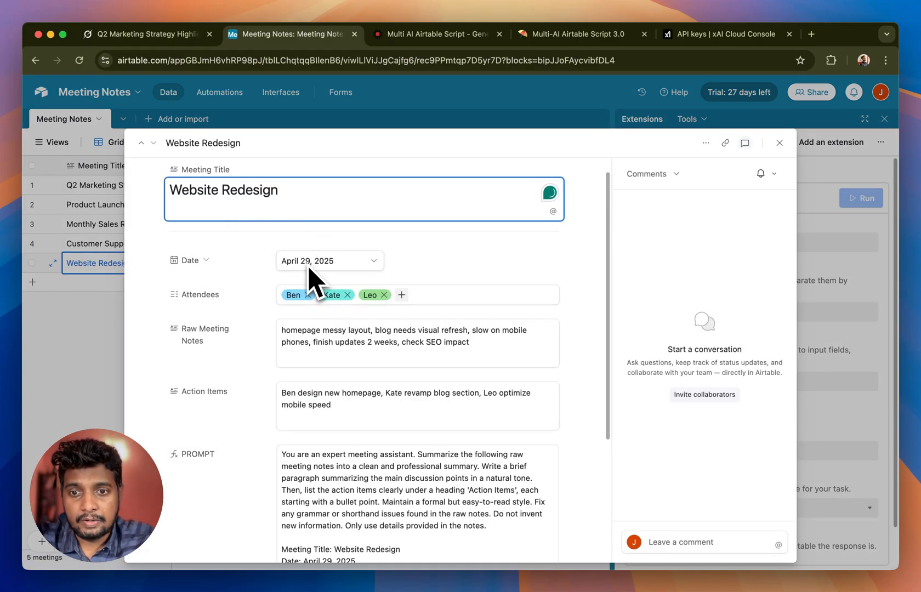
{"action": "scroll", "coordinate": [315, 280], "scroll_direction": "down", "scroll_amount": 3}
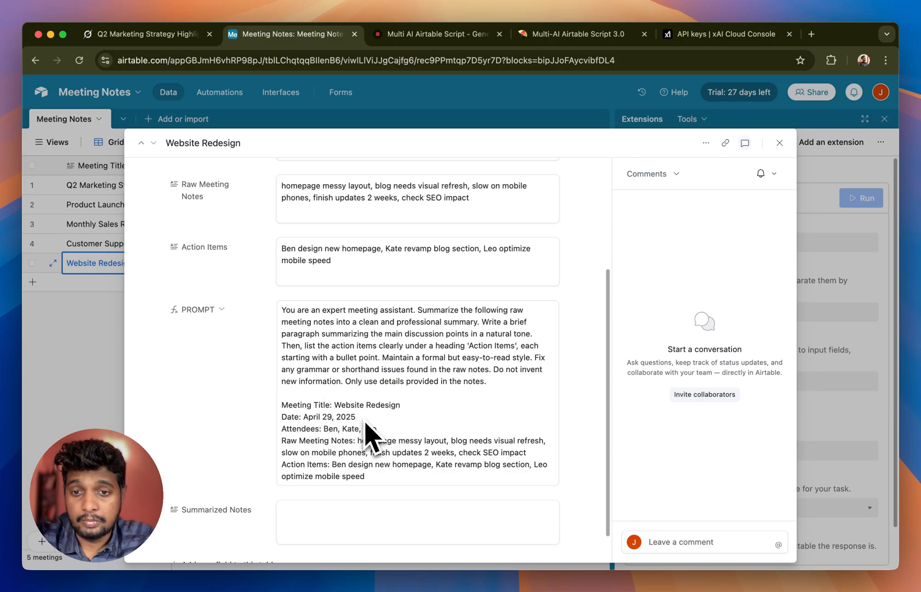
Step: Close the expanded record and enter PROMPT as the prompt field name and Summarized Notes as the output field name
{"action": "left_click", "coordinate": [91, 391]}
{"action": "scroll", "coordinate": [296, 354], "scroll_direction": "right", "scroll_amount": 10}
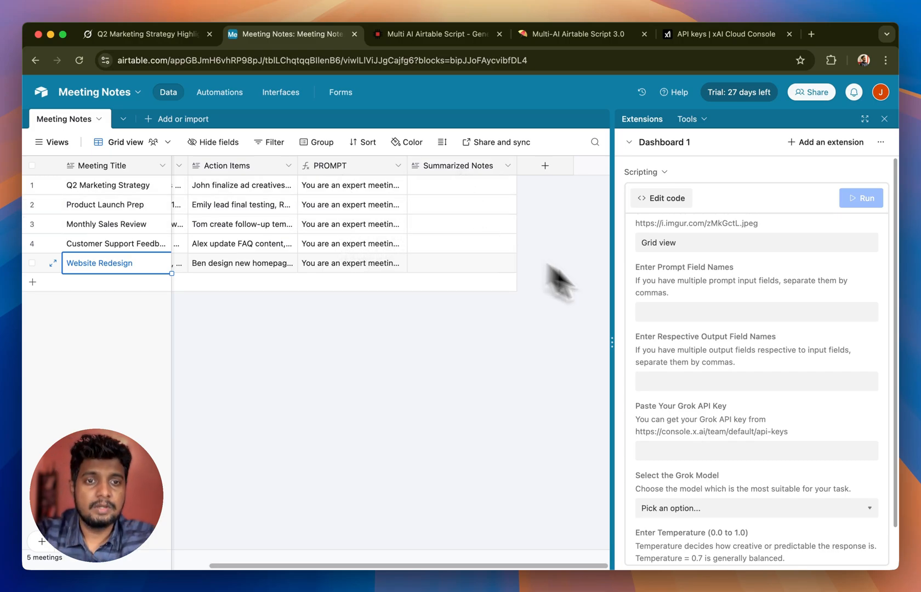
{"action": "left_click", "coordinate": [658, 312]}
{"action": "type", "text": "PROMPT"}
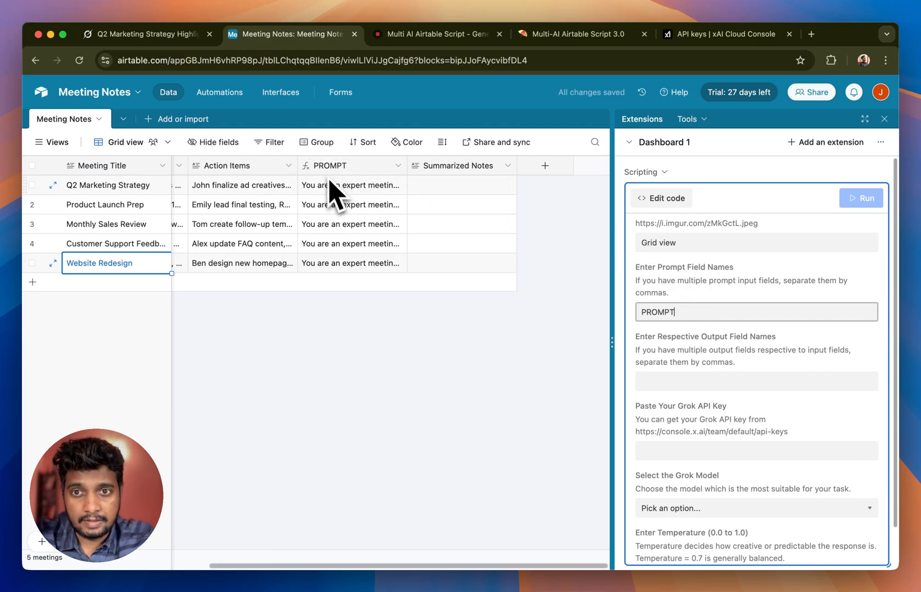
{"action": "left_click", "coordinate": [662, 382]}
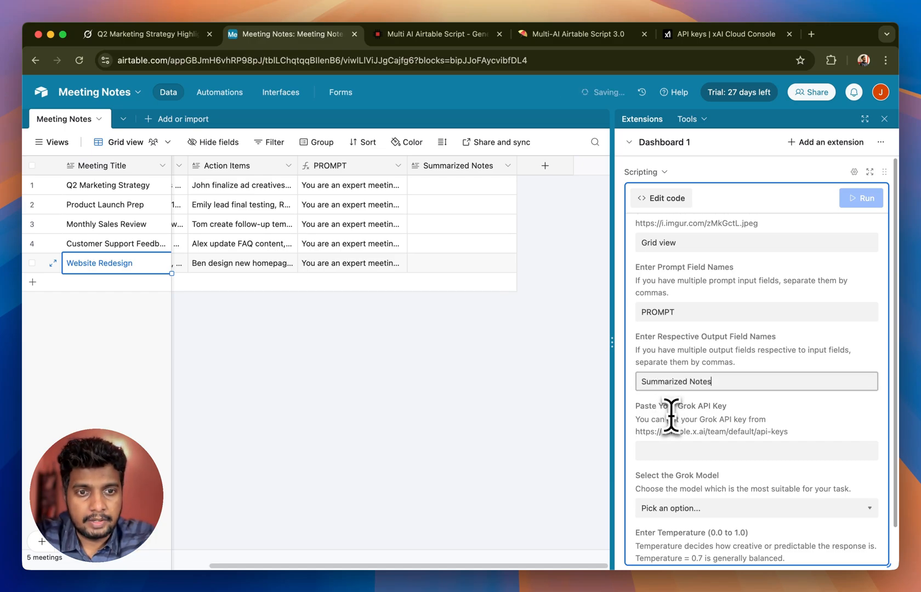
Step: Switch to the xAI Cloud Console, create an API key named multi-ai with all endpoints and models enabled, and copy it
{"action": "scroll", "coordinate": [663, 406], "scroll_direction": "down", "scroll_amount": 3}
{"action": "left_click", "coordinate": [664, 345]}
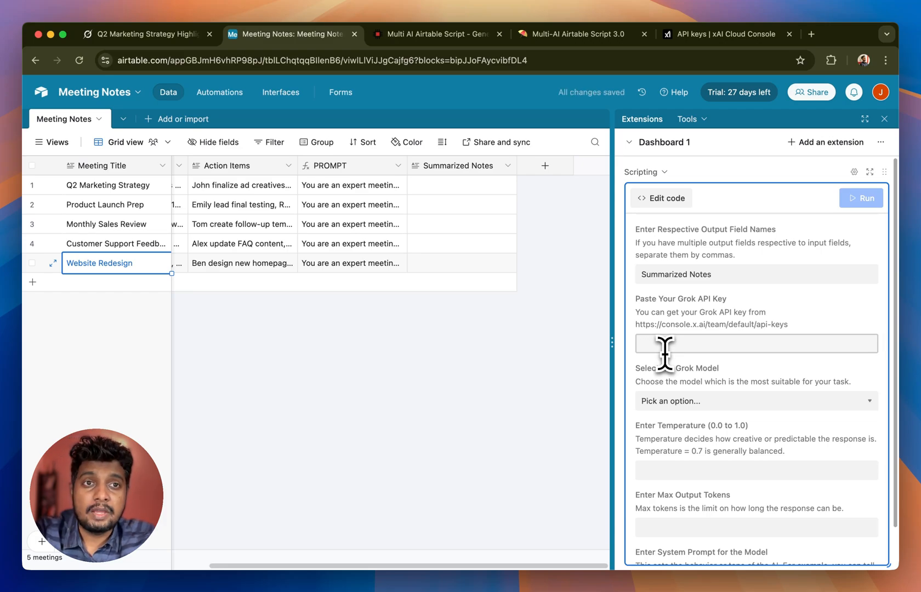
{"action": "left_click", "coordinate": [691, 33]}
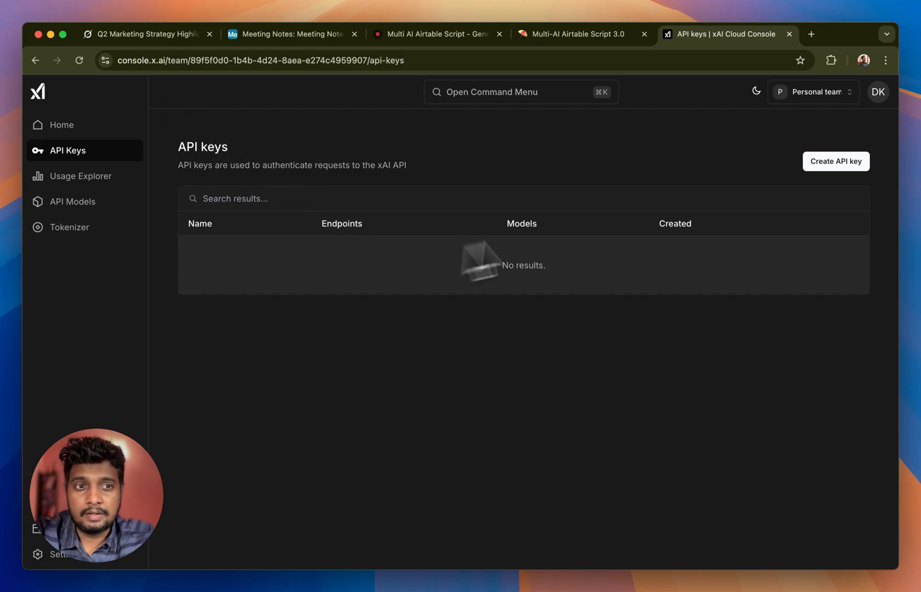
{"action": "left_click", "coordinate": [833, 166]}
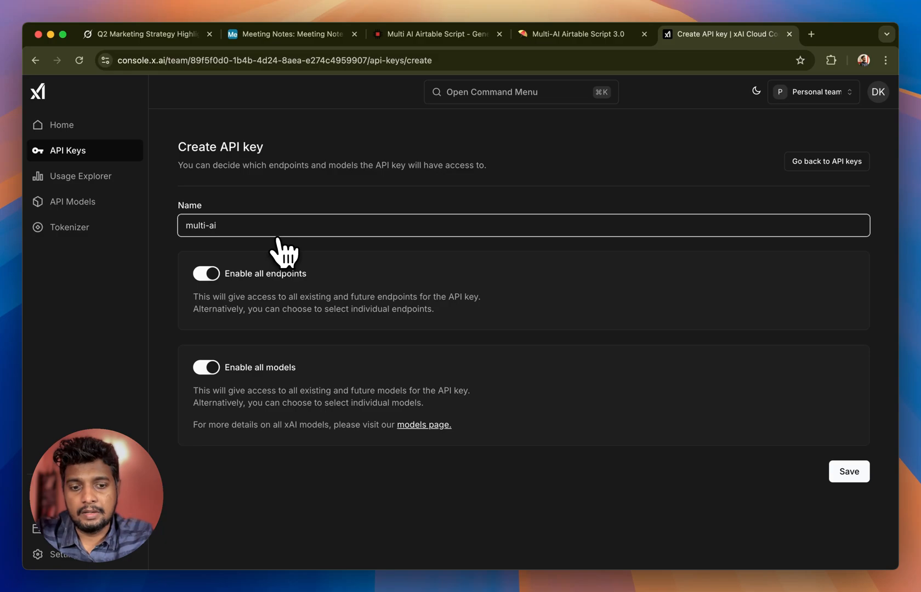
{"action": "left_click", "coordinate": [849, 473]}
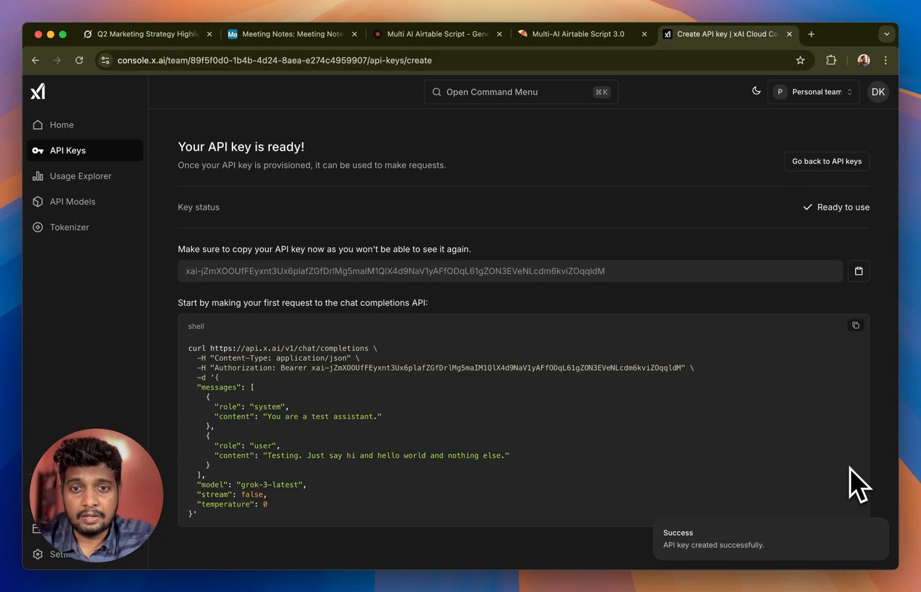
{"action": "left_click", "coordinate": [859, 271]}
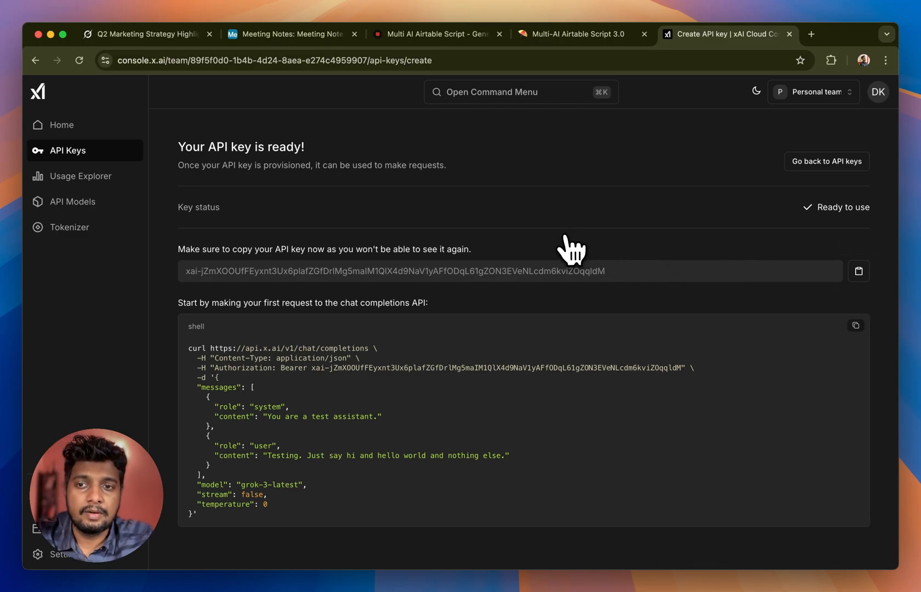
Step: Return to the Airtable base and paste the copied API key into the script's Grok API key field
{"action": "left_click", "coordinate": [270, 35]}
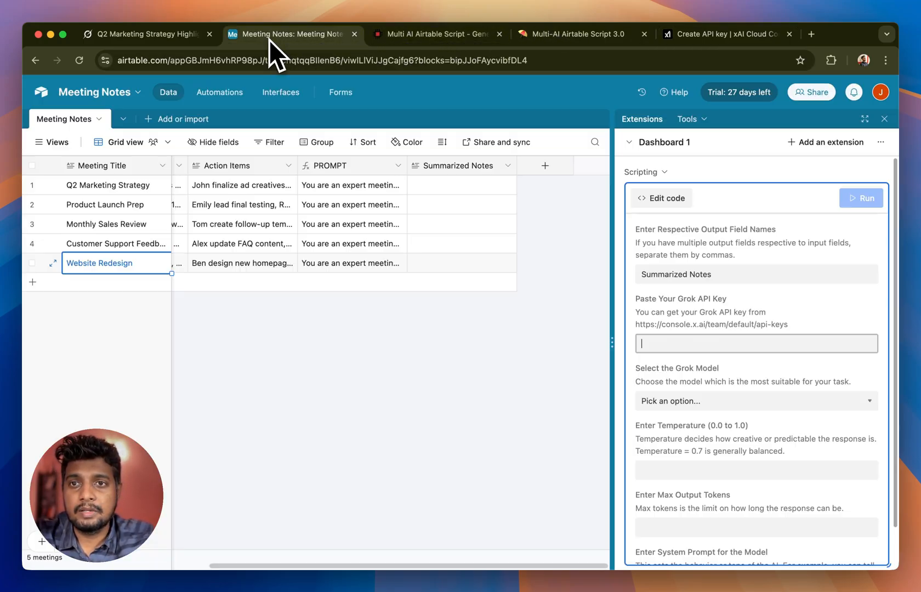
{"action": "left_click", "coordinate": [661, 343]}
{"action": "scroll", "coordinate": [677, 339], "scroll_direction": "down", "scroll_amount": 1}
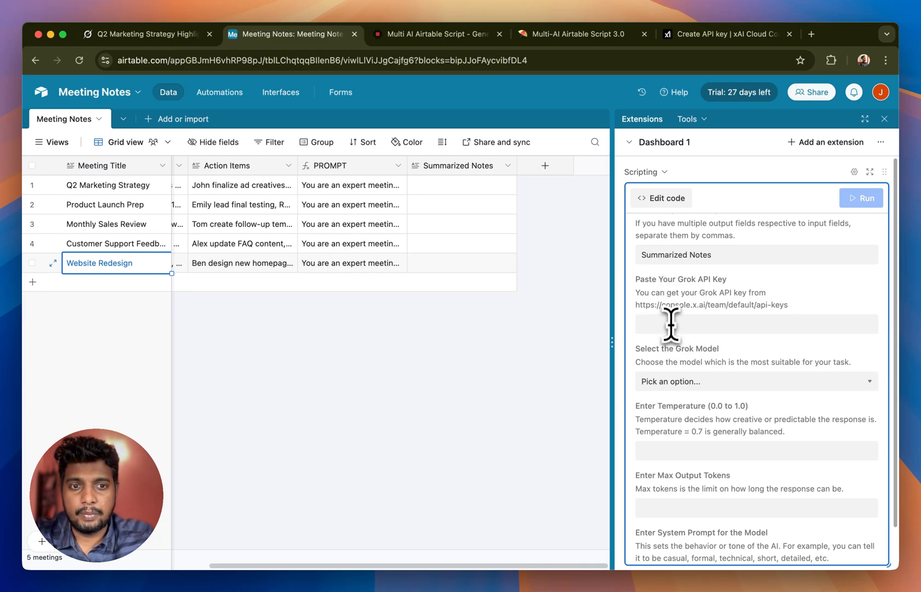
{"action": "key", "text": "super+v"}
{"action": "key", "text": "Tab"}
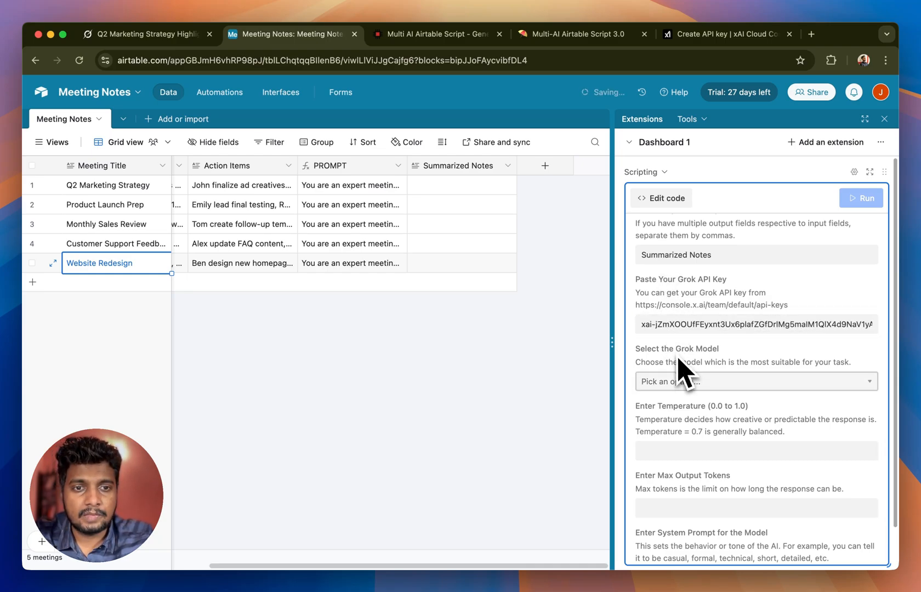
Step: Select grok-3-beta as the Grok model and set the temperature to 0.7
{"action": "scroll", "coordinate": [686, 405], "scroll_direction": "down", "scroll_amount": 1}
{"action": "left_click", "coordinate": [645, 354]}
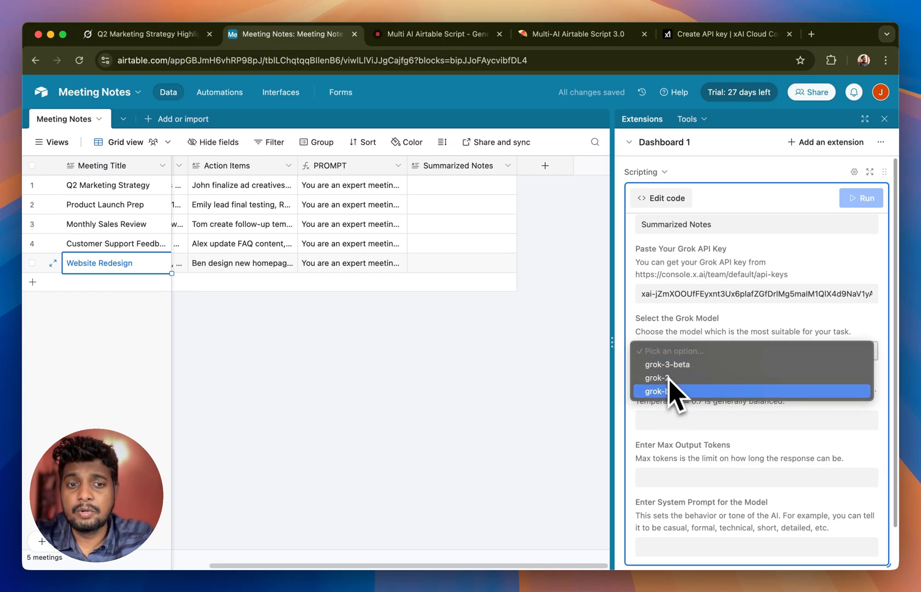
{"action": "left_click", "coordinate": [664, 367]}
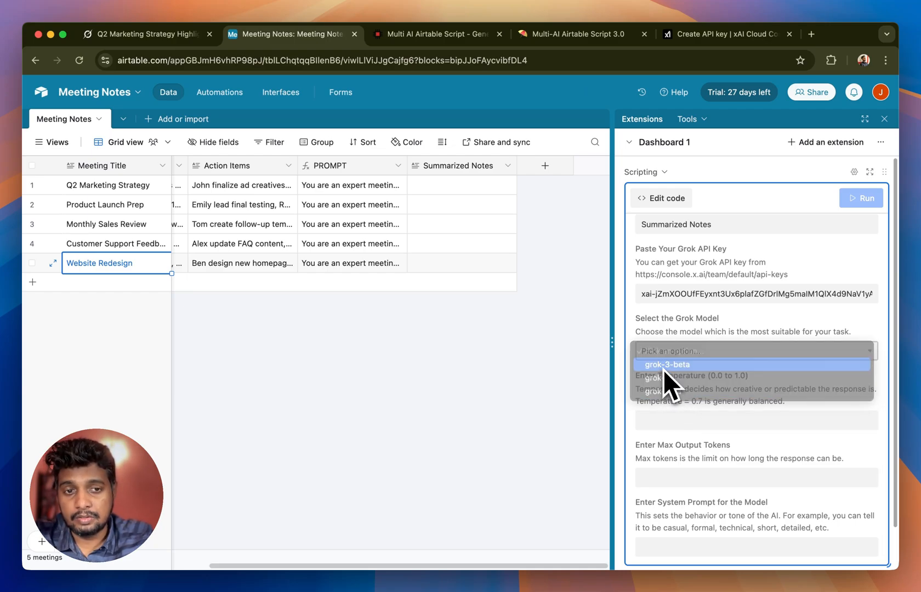
{"action": "key", "text": "Tab"}
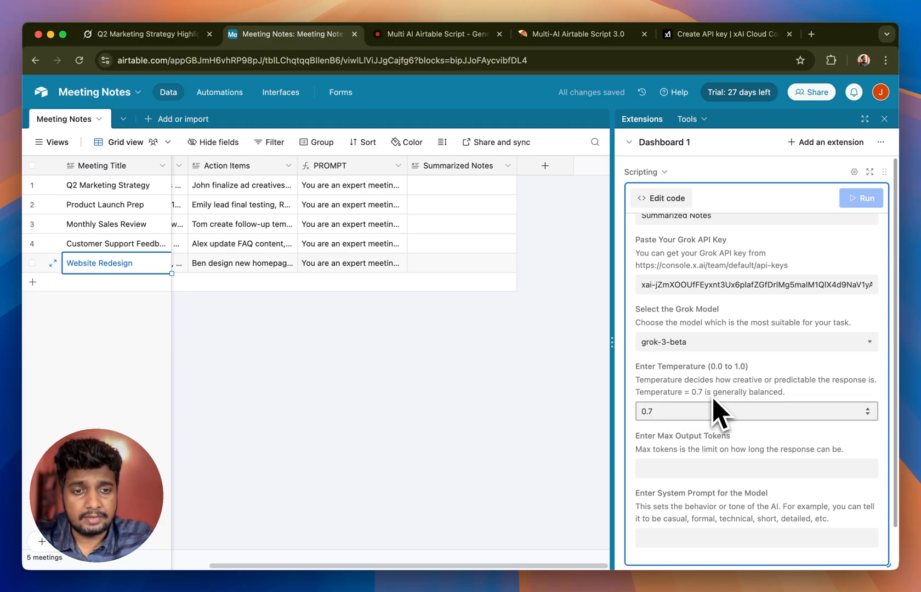
Step: Set the maximum output tokens to 998, enter "Be precise." as the system prompt, and run the script
{"action": "left_click", "coordinate": [684, 471]}
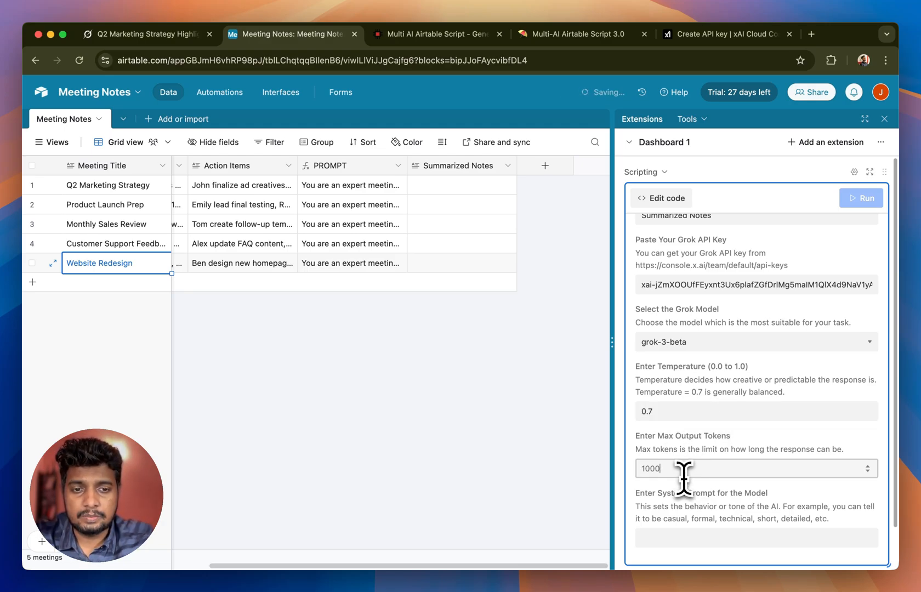
{"action": "scroll", "coordinate": [684, 472], "scroll_direction": "down", "scroll_amount": 3}
{"action": "left_click", "coordinate": [670, 492]}
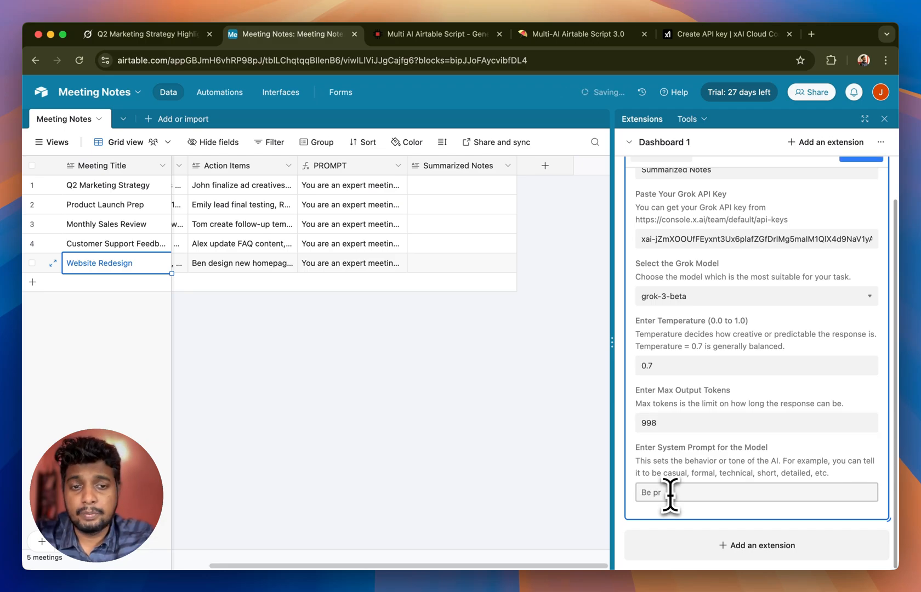
{"action": "scroll", "coordinate": [762, 417], "scroll_direction": "up", "scroll_amount": 6}
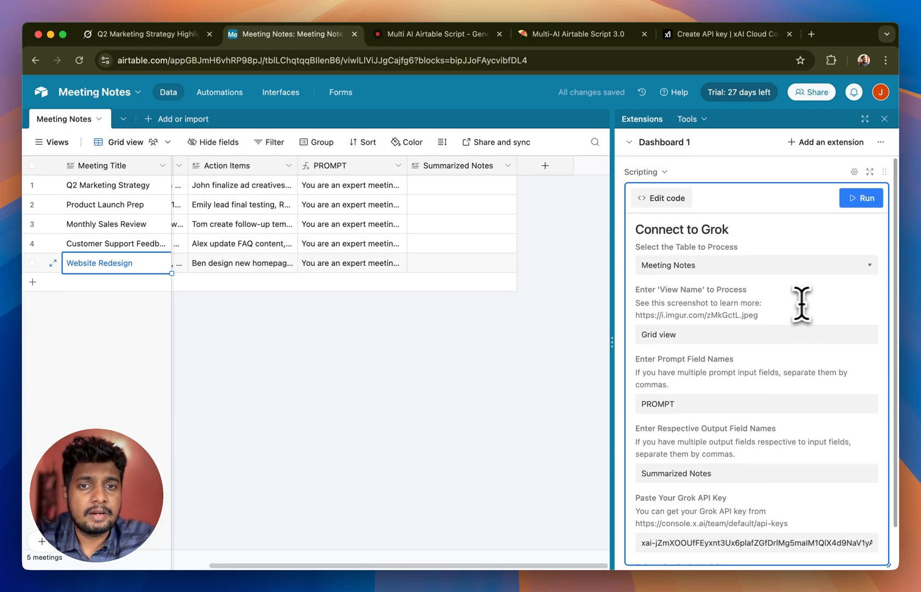
{"action": "left_click", "coordinate": [860, 199]}
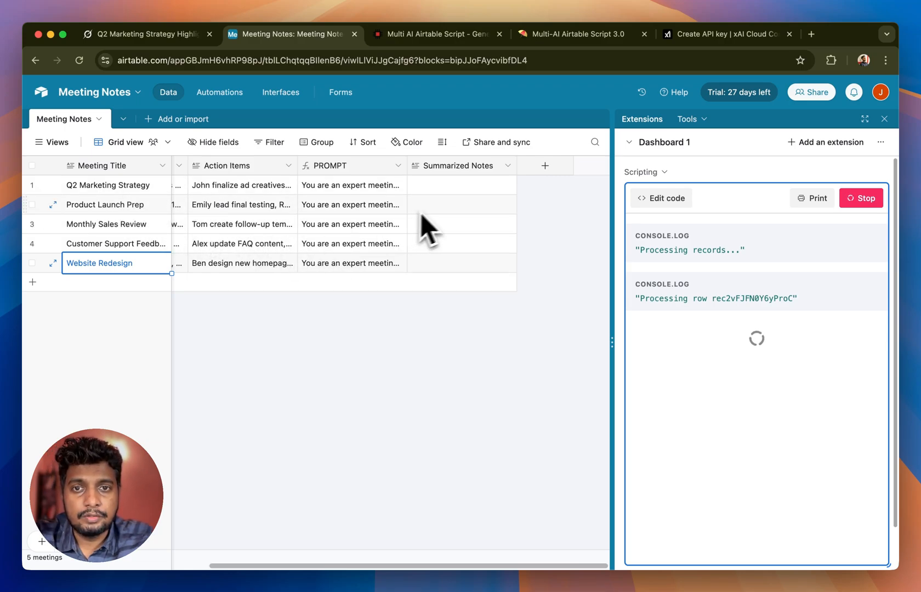
Step: Read the Summarized Notes generated for Q2 Marketing Strategy and Product Launch Prep, and check the script's processing log
{"action": "left_click", "coordinate": [483, 187]}
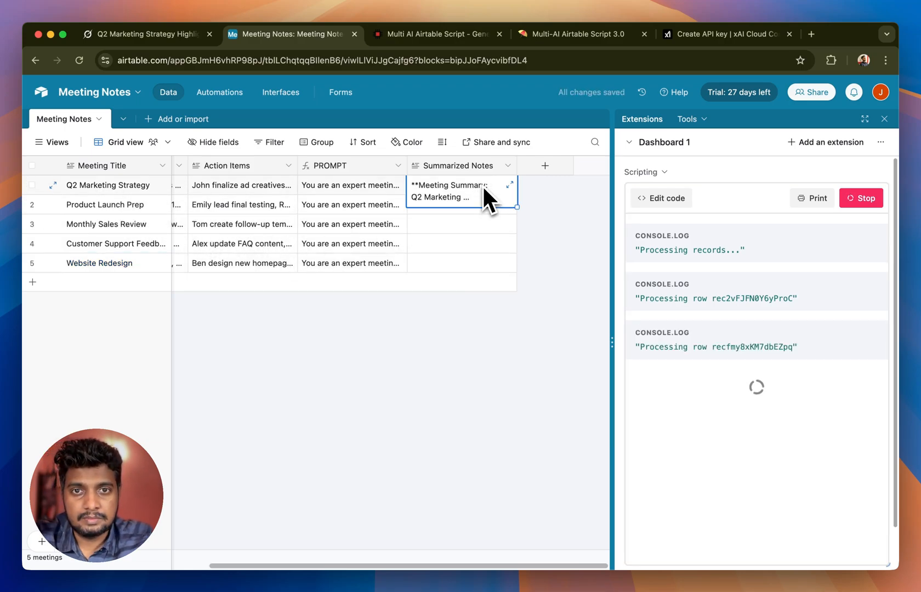
{"action": "left_click", "coordinate": [509, 185]}
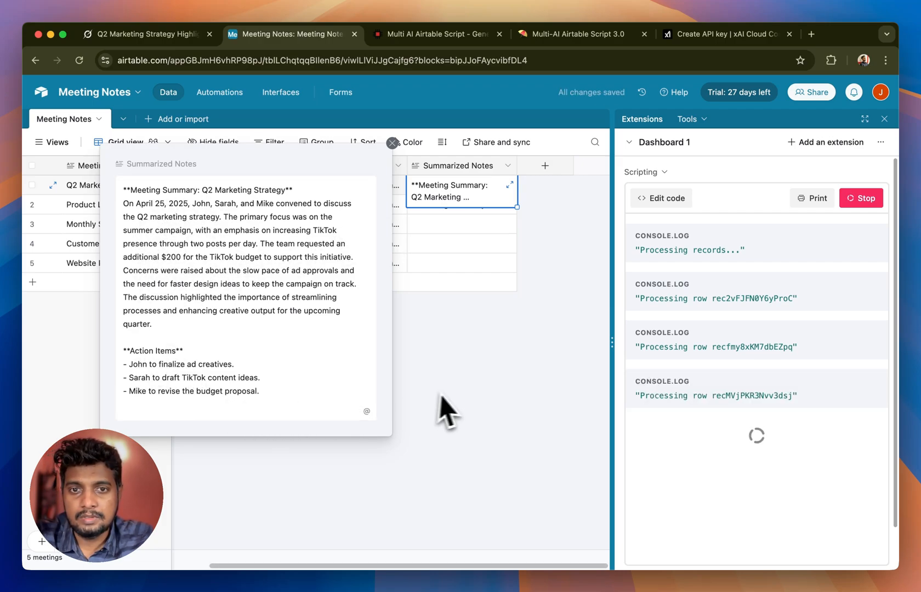
{"action": "left_click", "coordinate": [455, 395]}
{"action": "left_click", "coordinate": [458, 211]}
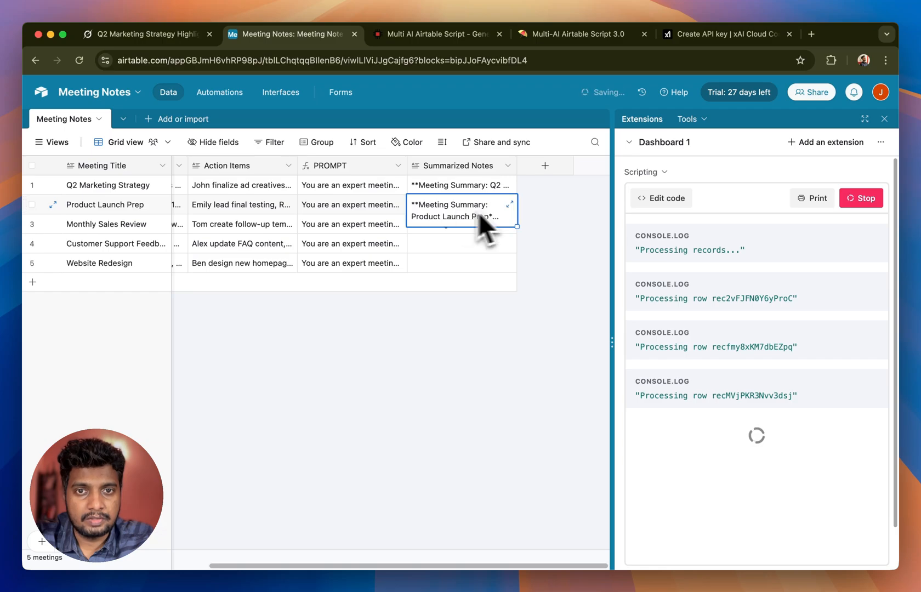
{"action": "left_click", "coordinate": [510, 205]}
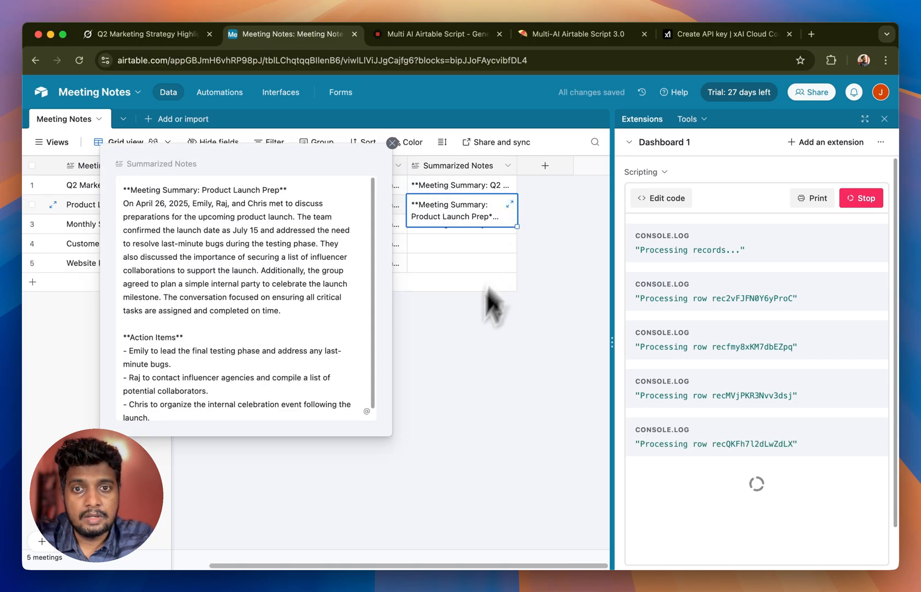
{"action": "left_click", "coordinate": [470, 390]}
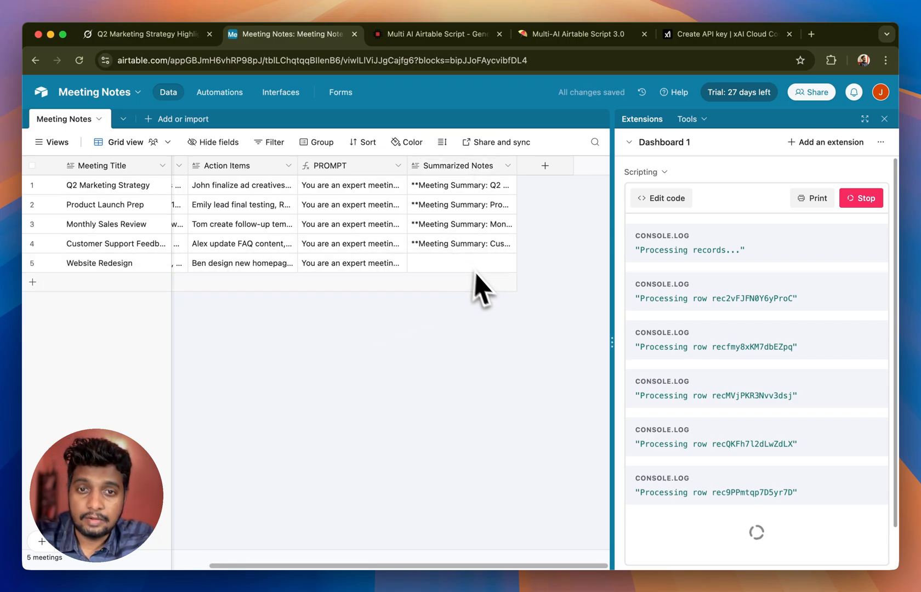
{"action": "scroll", "coordinate": [705, 452], "scroll_direction": "down", "scroll_amount": 2}
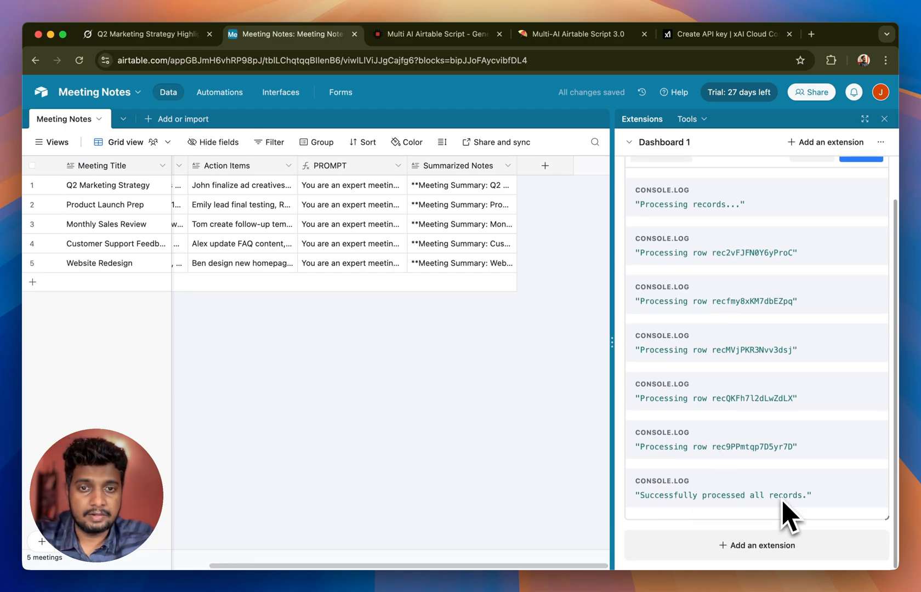
Step: Clear the Summarized Notes cells of the Monthly Sales Review and Customer Support Feedback records
{"action": "left_click", "coordinate": [473, 224]}
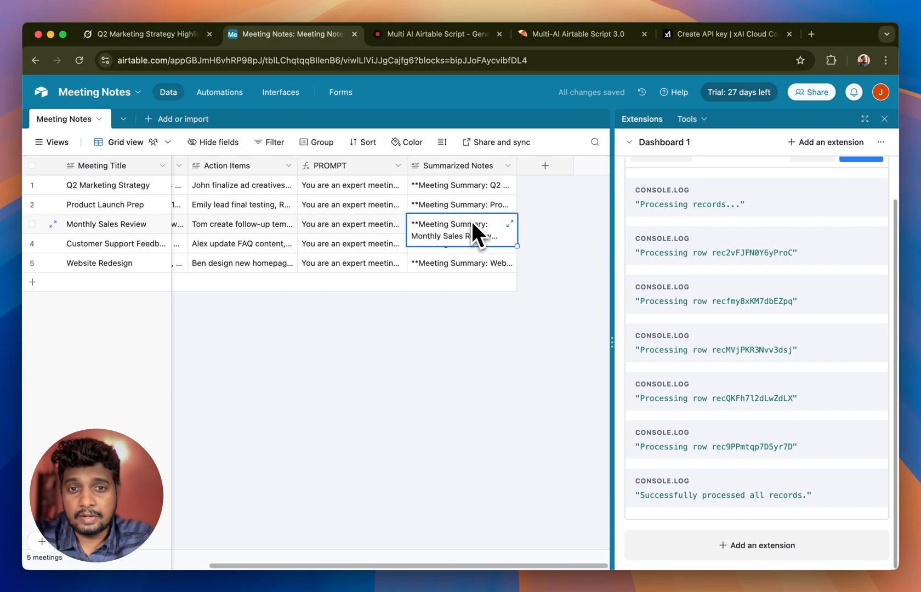
{"action": "key", "text": "Delete"}
{"action": "left_click", "coordinate": [492, 347]}
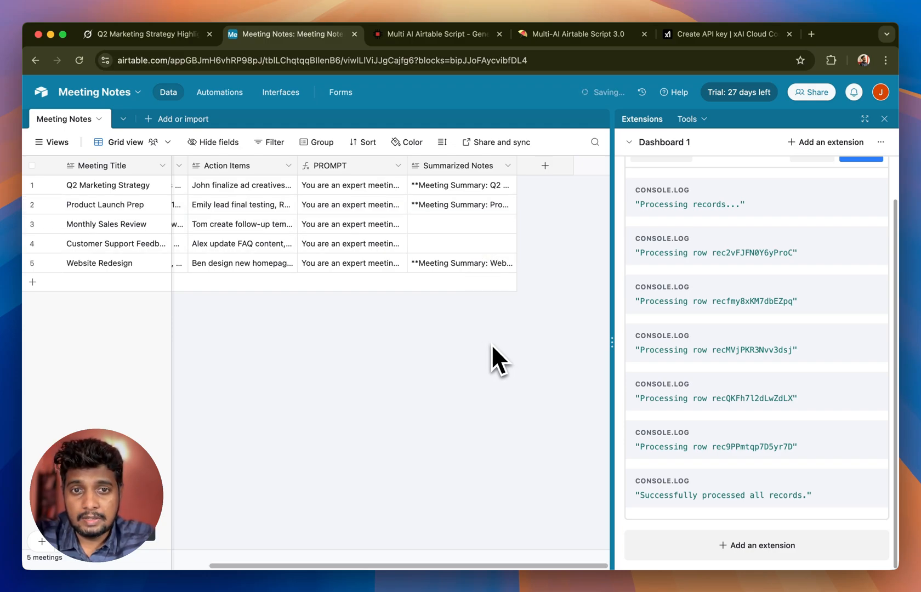
Step: Reopen the script's input form, change the Grok model to grok-2, and run the script again
{"action": "scroll", "coordinate": [856, 230], "scroll_direction": "up", "scroll_amount": 2}
{"action": "left_click", "coordinate": [866, 202]}
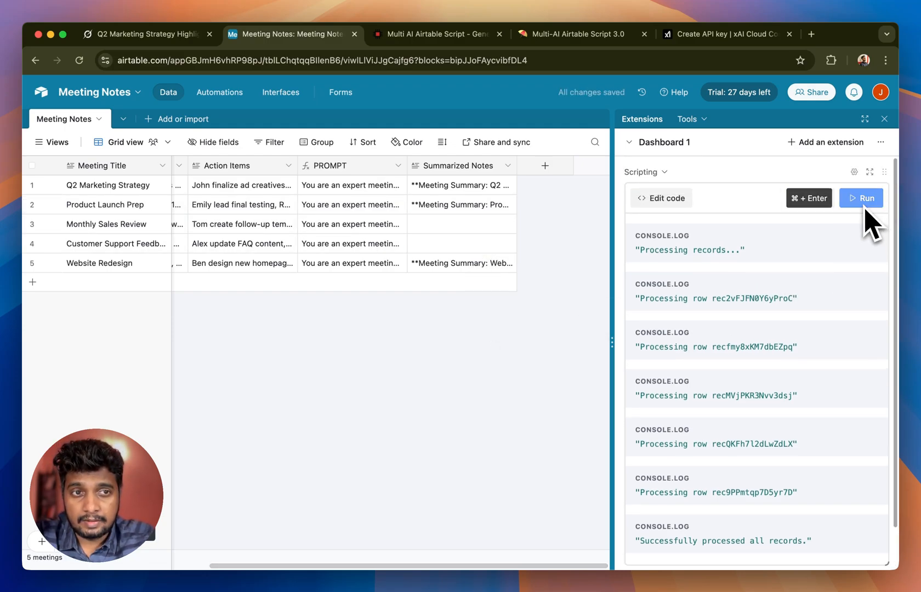
{"action": "scroll", "coordinate": [829, 340], "scroll_direction": "down", "scroll_amount": 5}
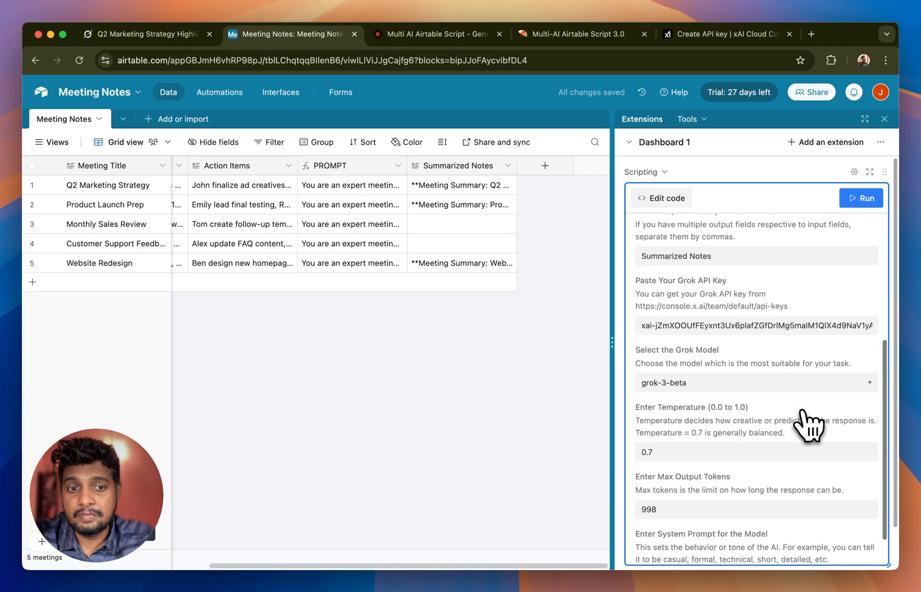
{"action": "left_click", "coordinate": [707, 343]}
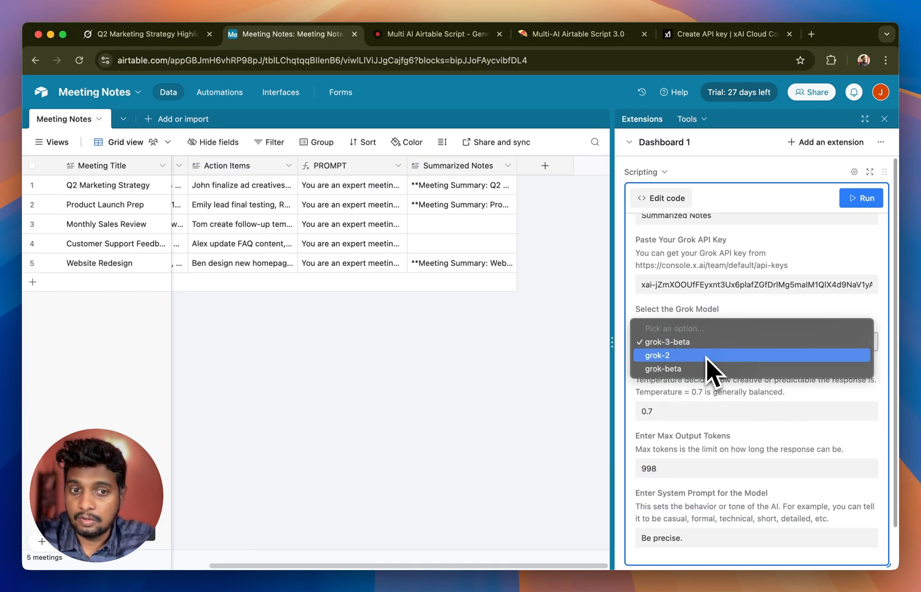
{"action": "left_click", "coordinate": [707, 355]}
{"action": "left_click", "coordinate": [856, 197]}
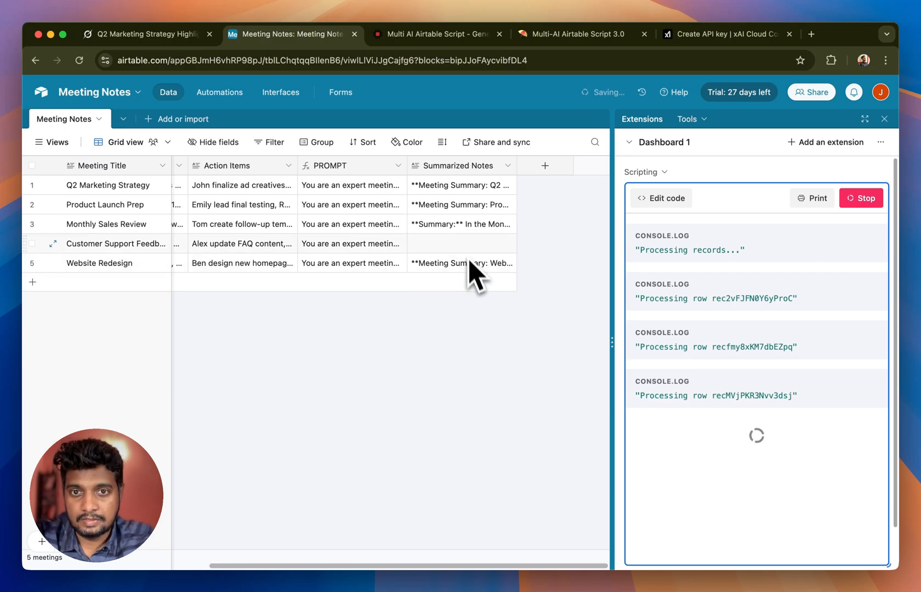
Step: Expand the Summarized Notes cell of the Monthly Sales Review record and read the regenerated summary
{"action": "left_click", "coordinate": [473, 237]}
{"action": "left_click", "coordinate": [473, 237]}
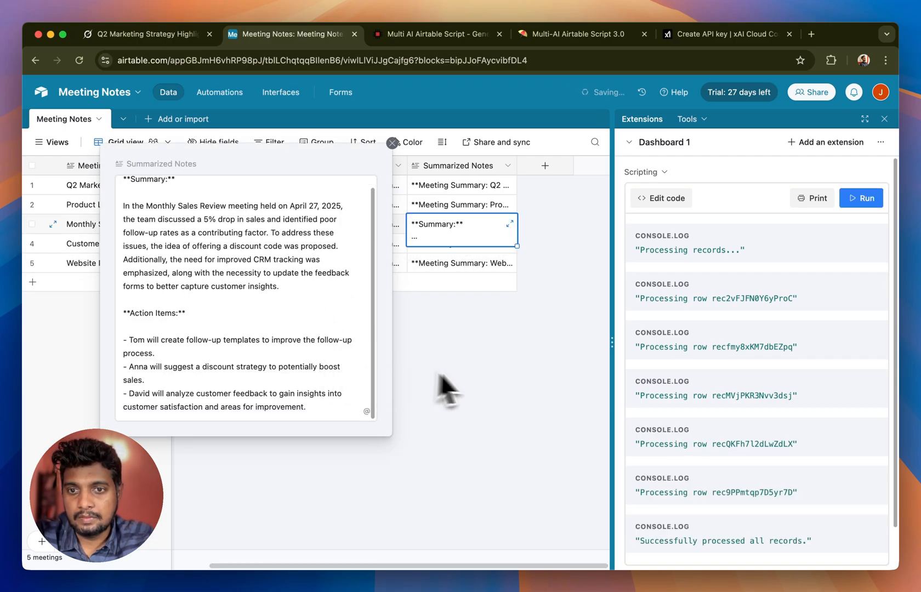
{"action": "left_click", "coordinate": [479, 375]}
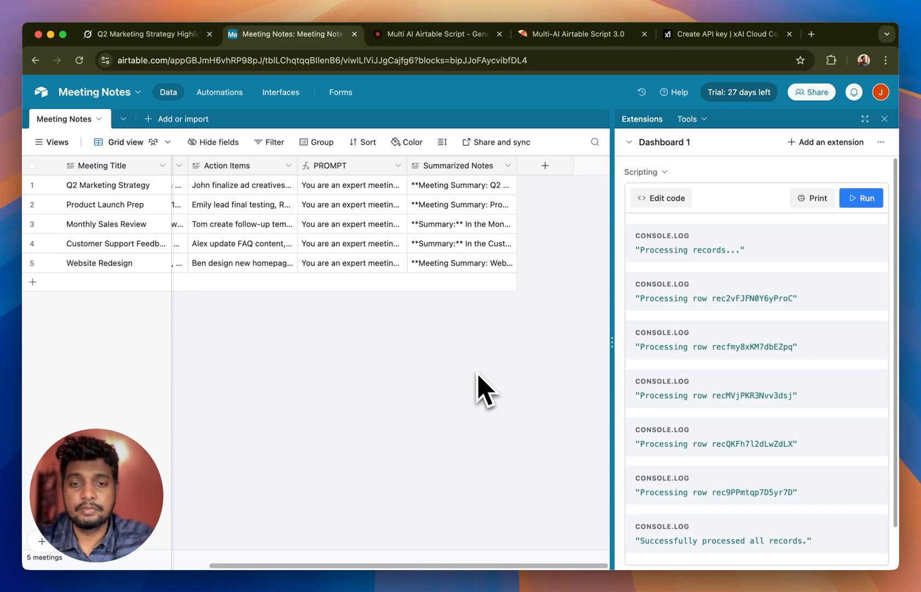
Step: Review the AI provider scripts on the Multi-AI Airtable Script 3.0 Notion page and open the InvertedStone product page
{"action": "left_click", "coordinate": [547, 37]}
{"action": "left_click", "coordinate": [785, 269]}
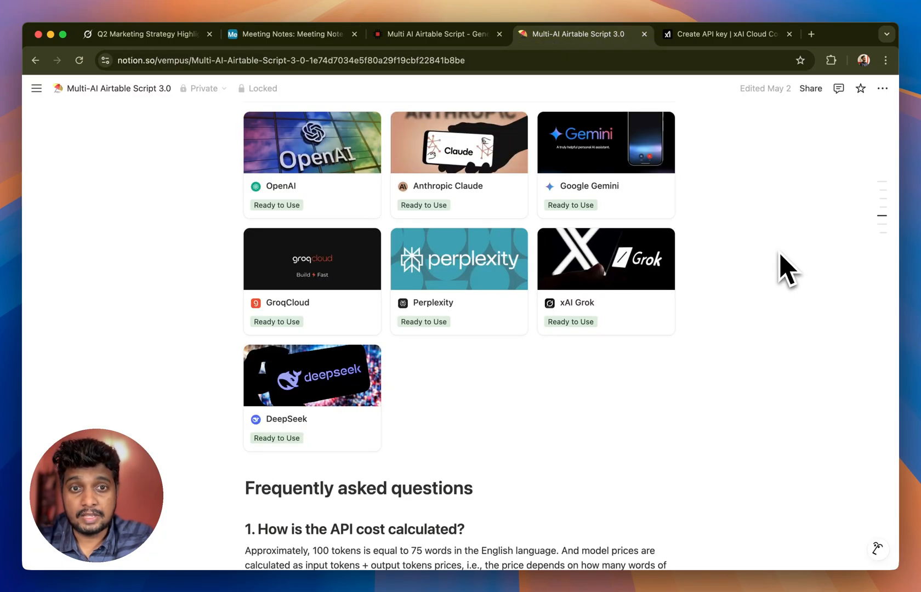
{"action": "scroll", "coordinate": [784, 269], "scroll_direction": "up", "scroll_amount": 1}
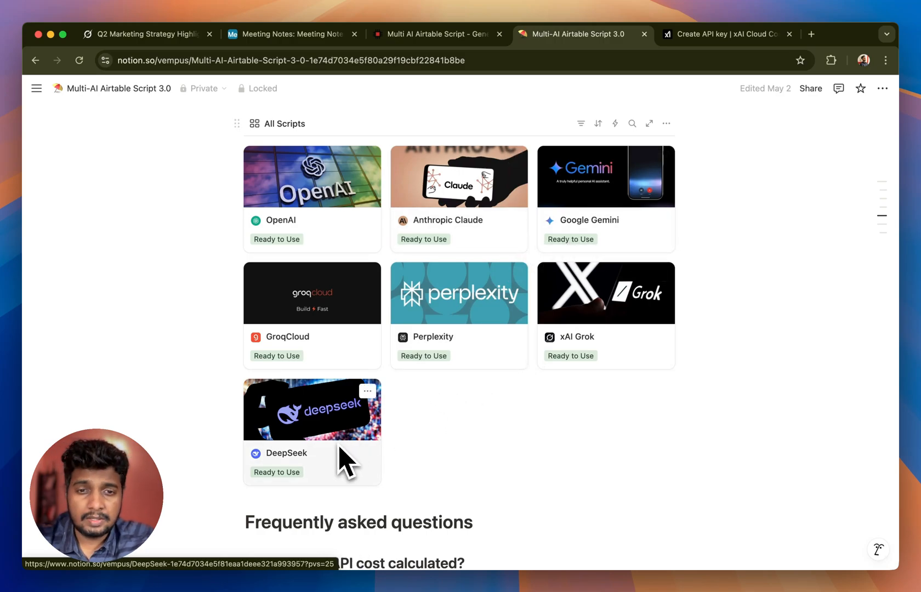
{"action": "left_click", "coordinate": [450, 37]}
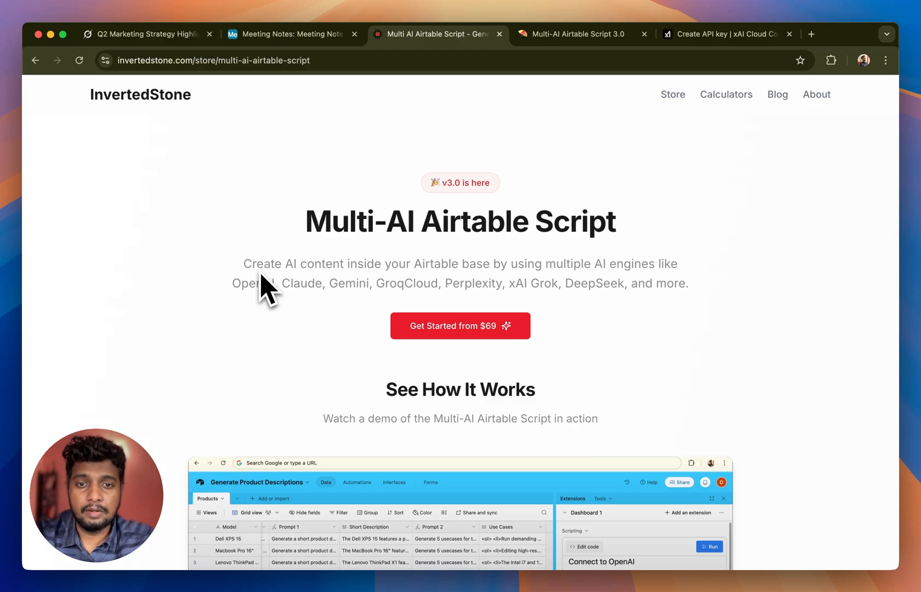